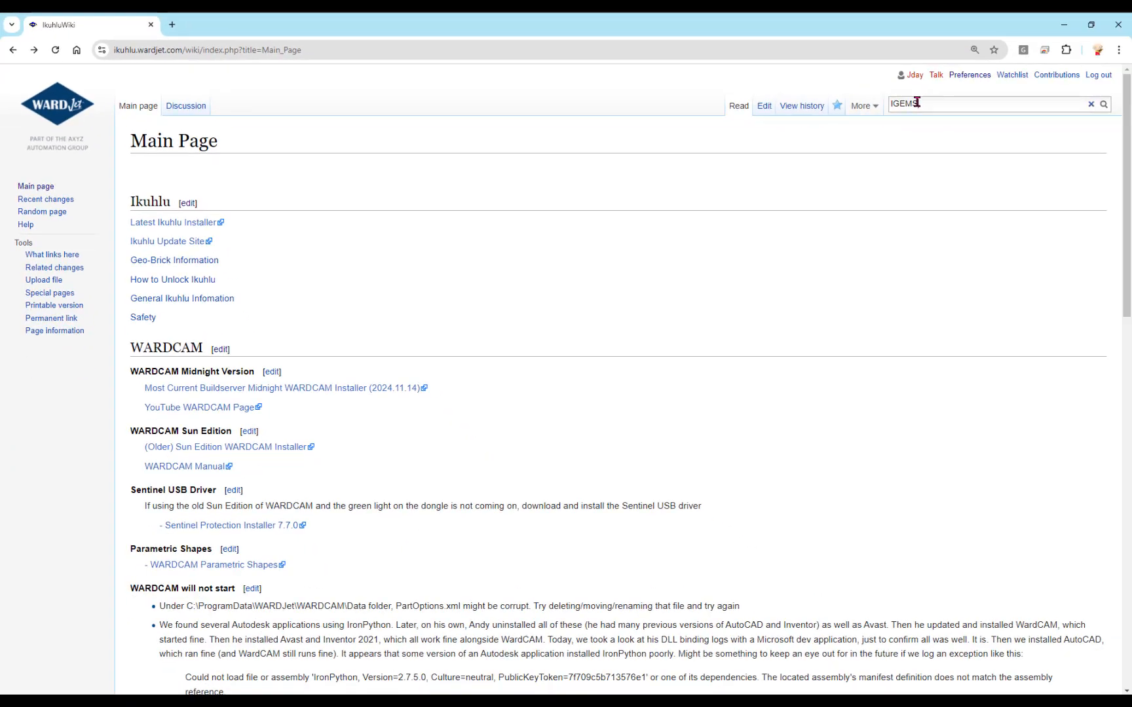
Search the wiki for IGEMS and open the IGEMS page.
{"action": "double_click", "coordinate": [917, 103]}
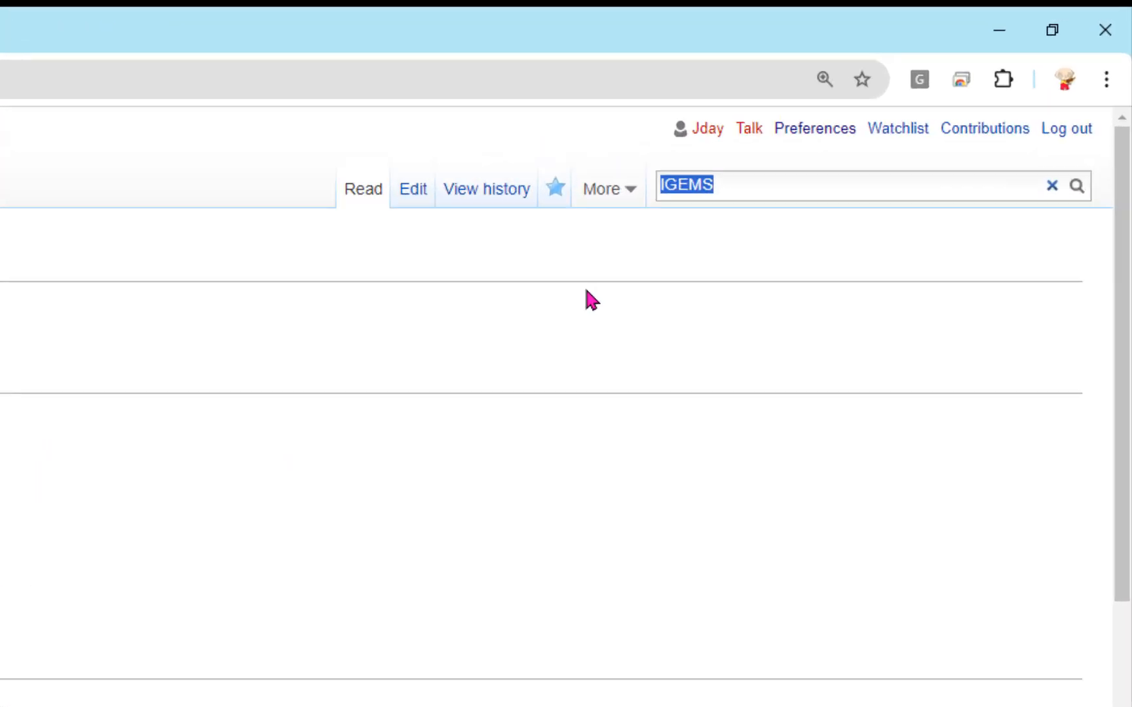
{"action": "type", "text": "i"}
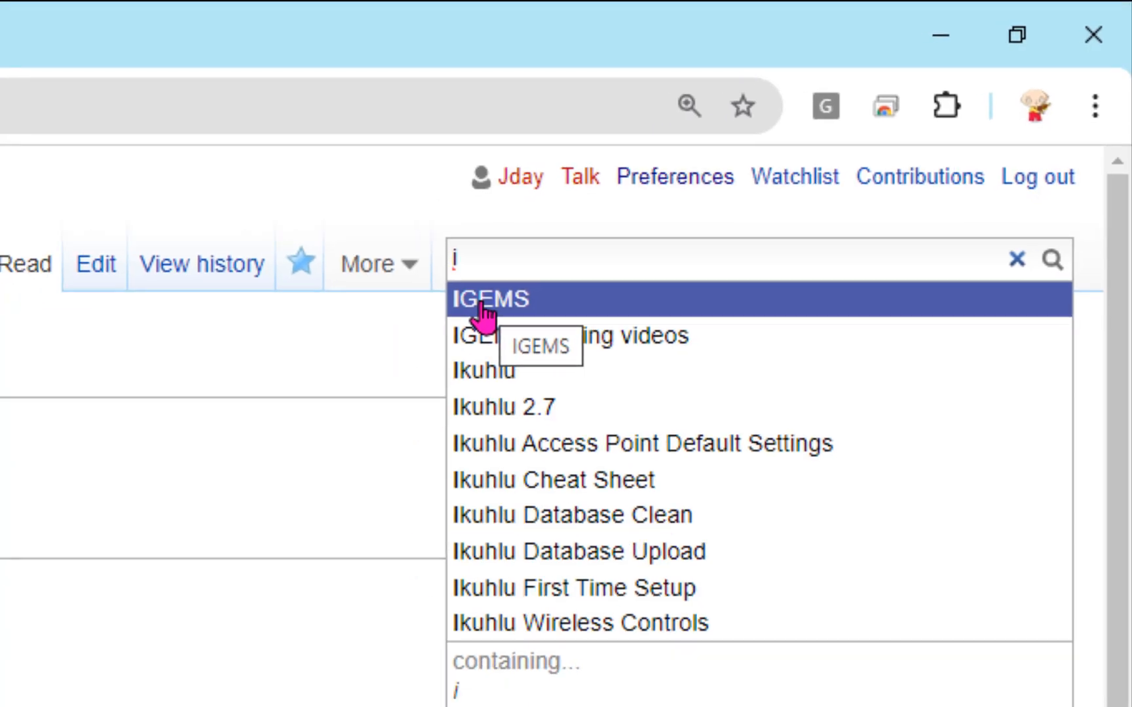
{"action": "left_click", "coordinate": [432, 324]}
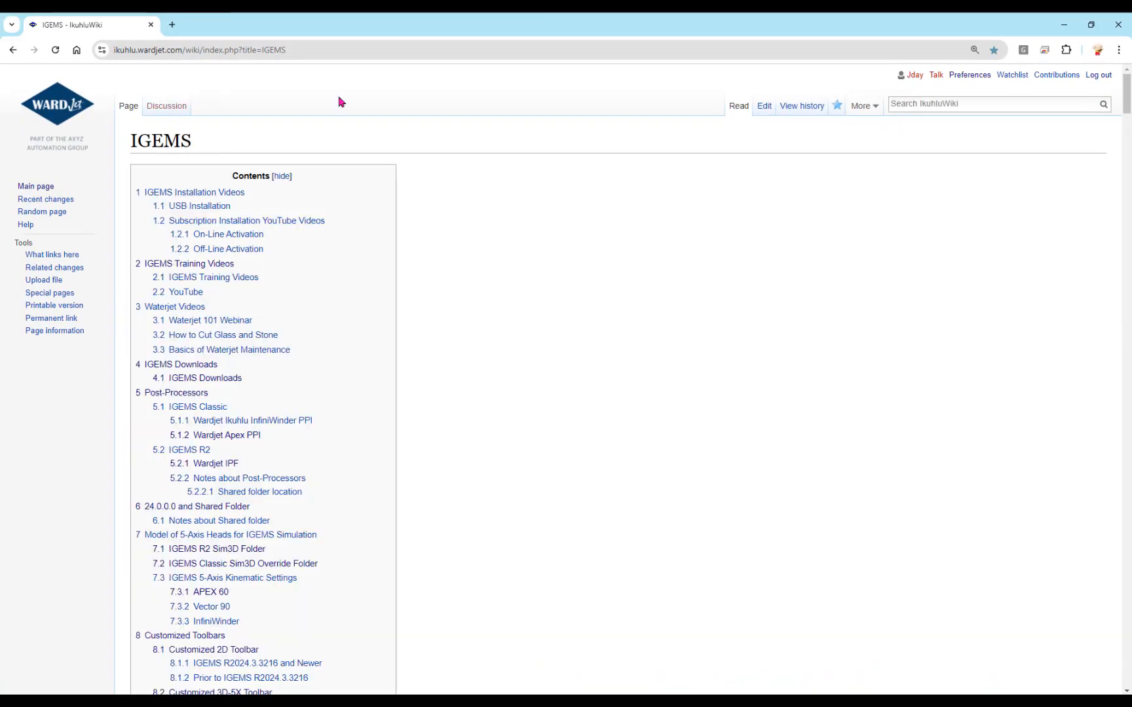
Go to the APEX 60 Rewind and Singularity Check section of the IGEMS page and read the notes for APEX60RewindRotate.lsp.
{"action": "scroll", "coordinate": [525, 301], "scroll_direction": "down", "scroll_amount": 5}
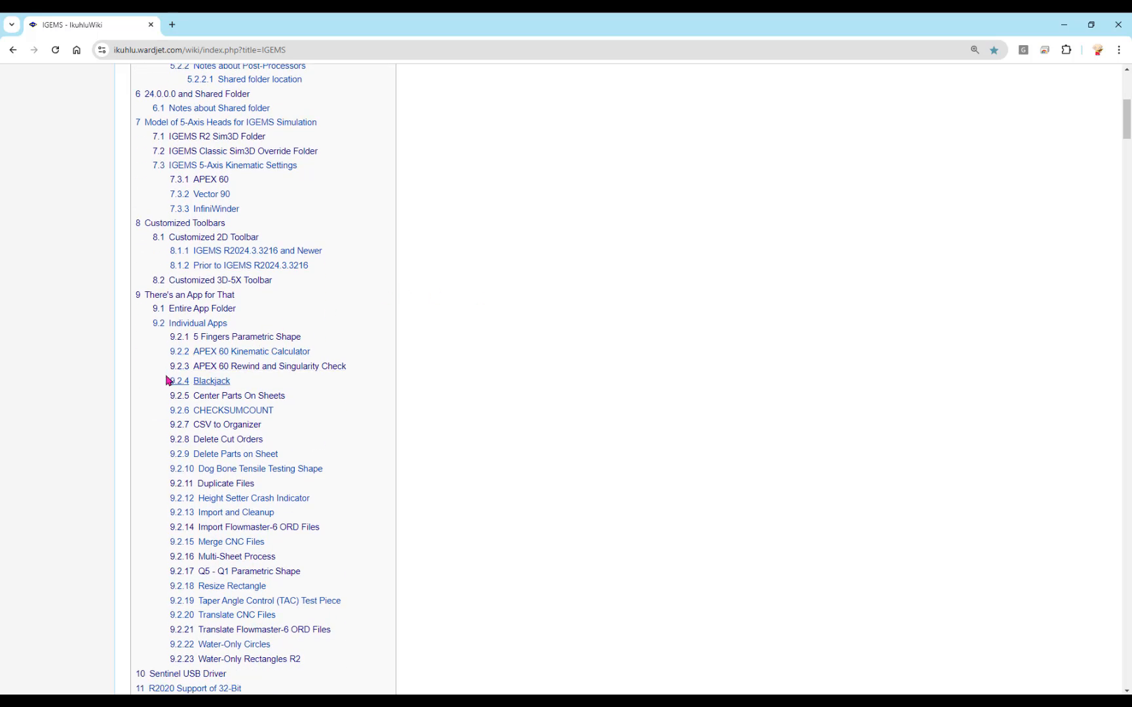
{"action": "left_click", "coordinate": [259, 369]}
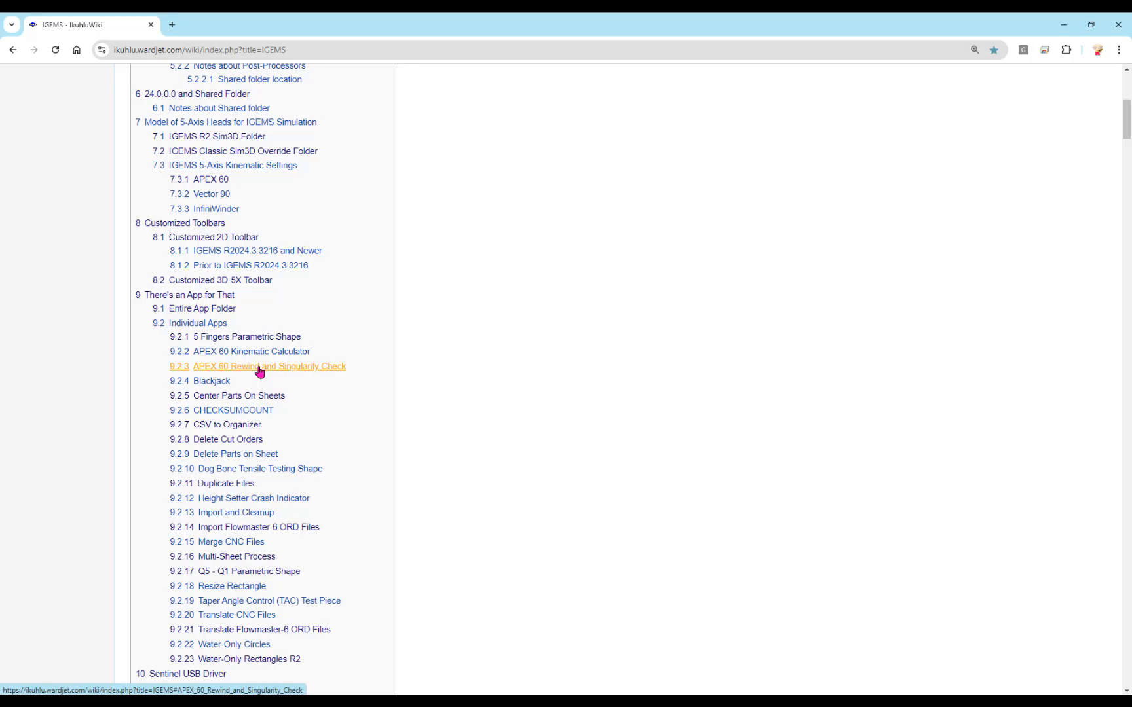
{"action": "scroll", "coordinate": [401, 296], "scroll_direction": "up", "scroll_amount": 1}
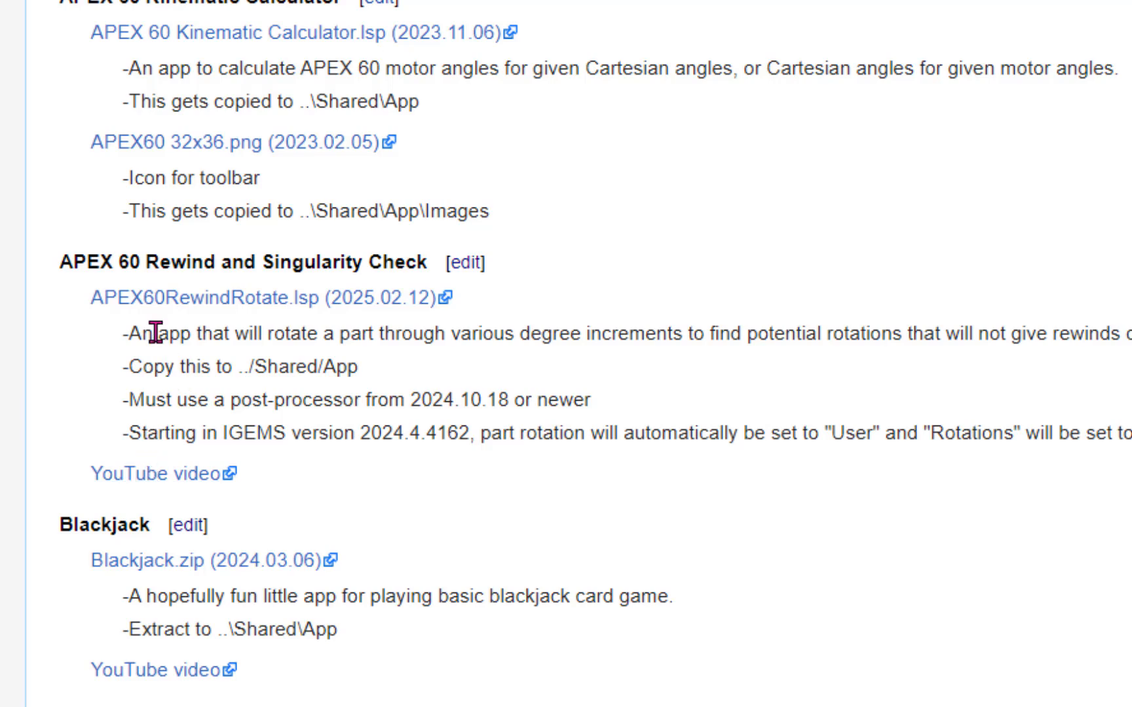
{"action": "left_click_drag", "start_coordinate": [113, 336], "coordinate": [1131, 436]}
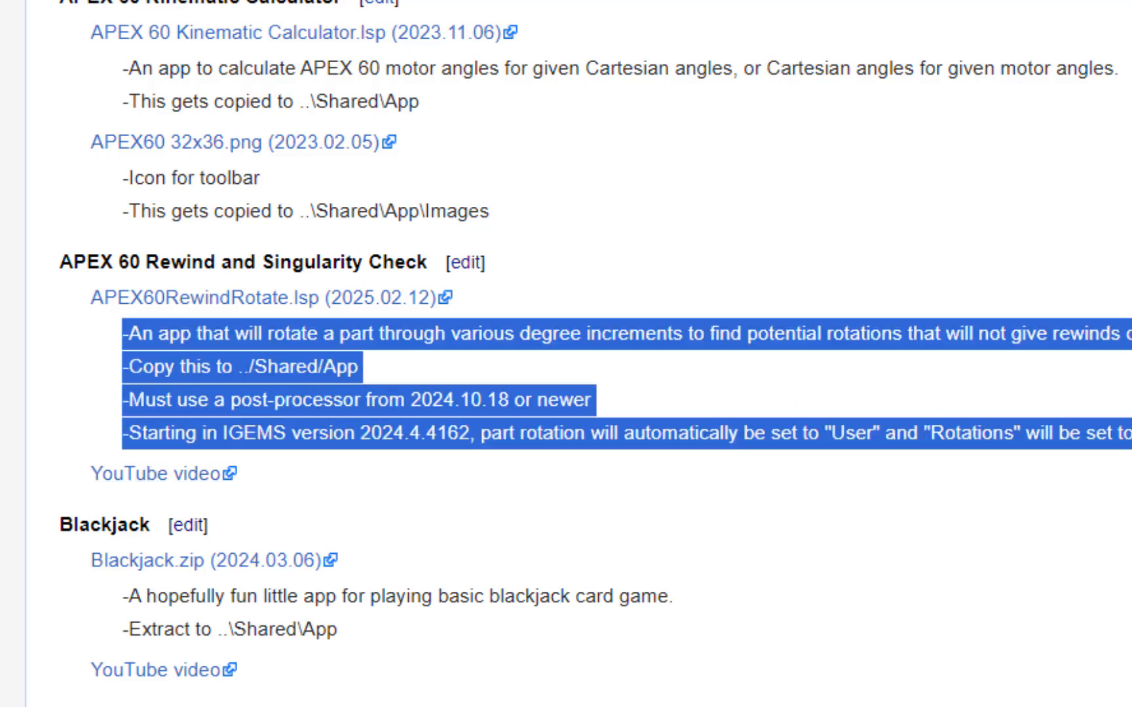
{"action": "left_click", "coordinate": [901, 192]}
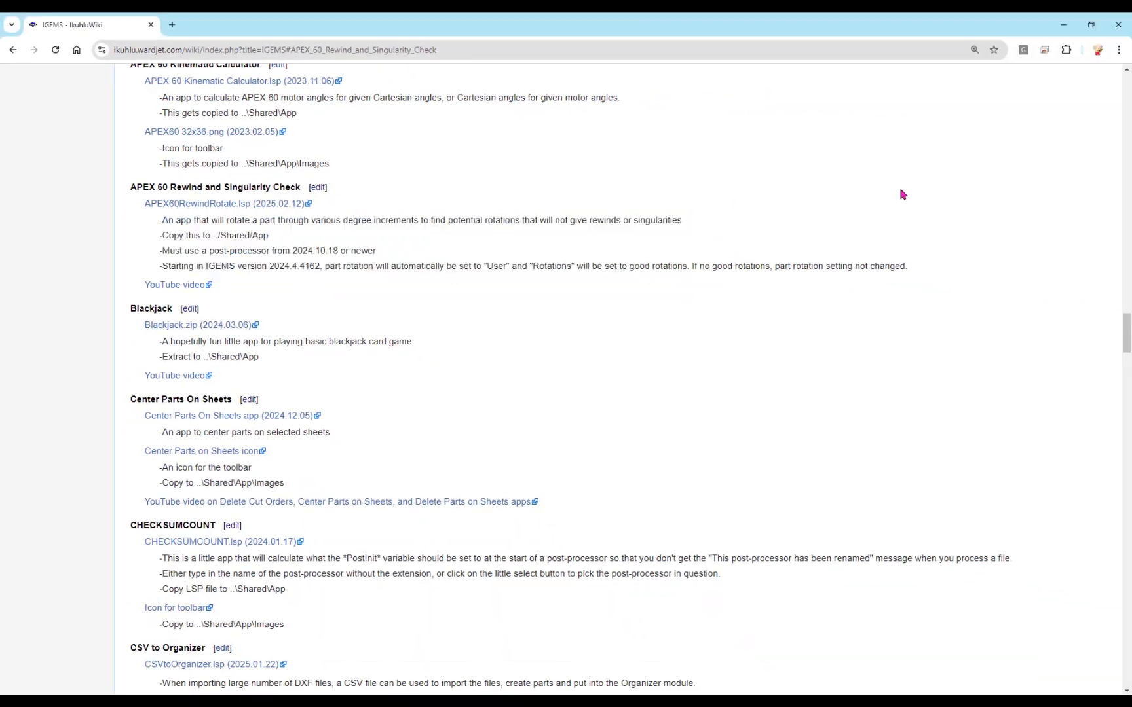
Switch to IGEMS and review the APEX60RewindRotate entry in the app settings, including the Shared\App folder that app files are added from.
{"action": "left_click", "coordinate": [1064, 25]}
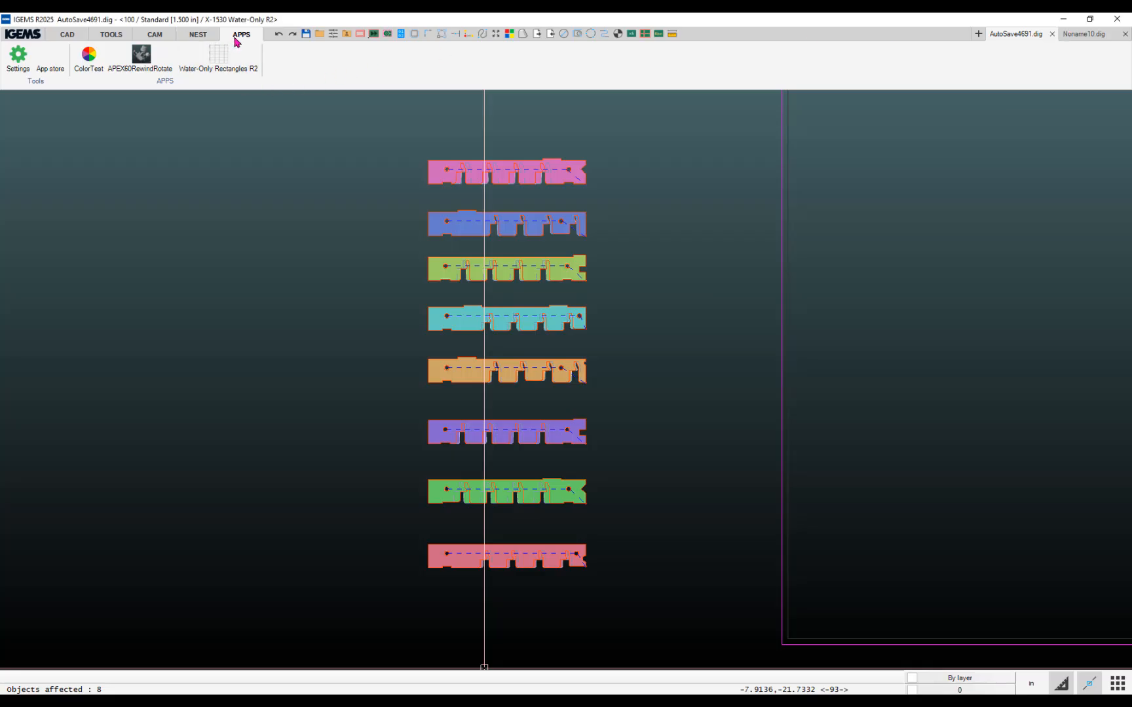
{"action": "left_click", "coordinate": [18, 57]}
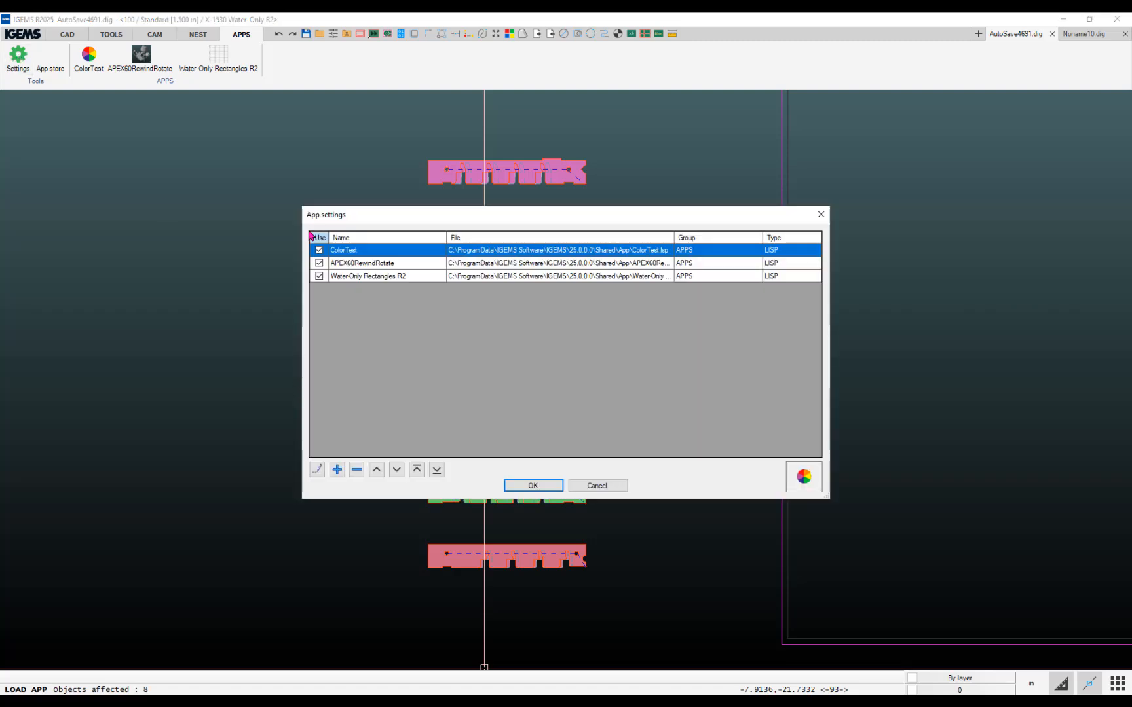
{"action": "left_click", "coordinate": [337, 469]}
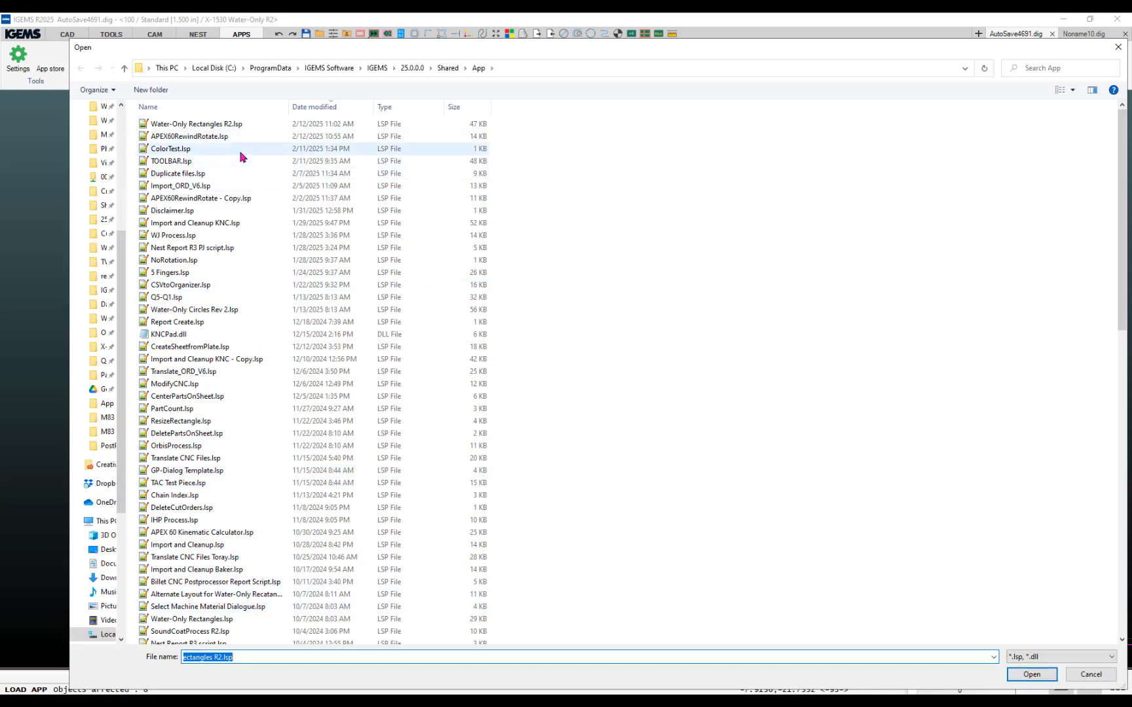
{"action": "left_click", "coordinate": [1031, 674]}
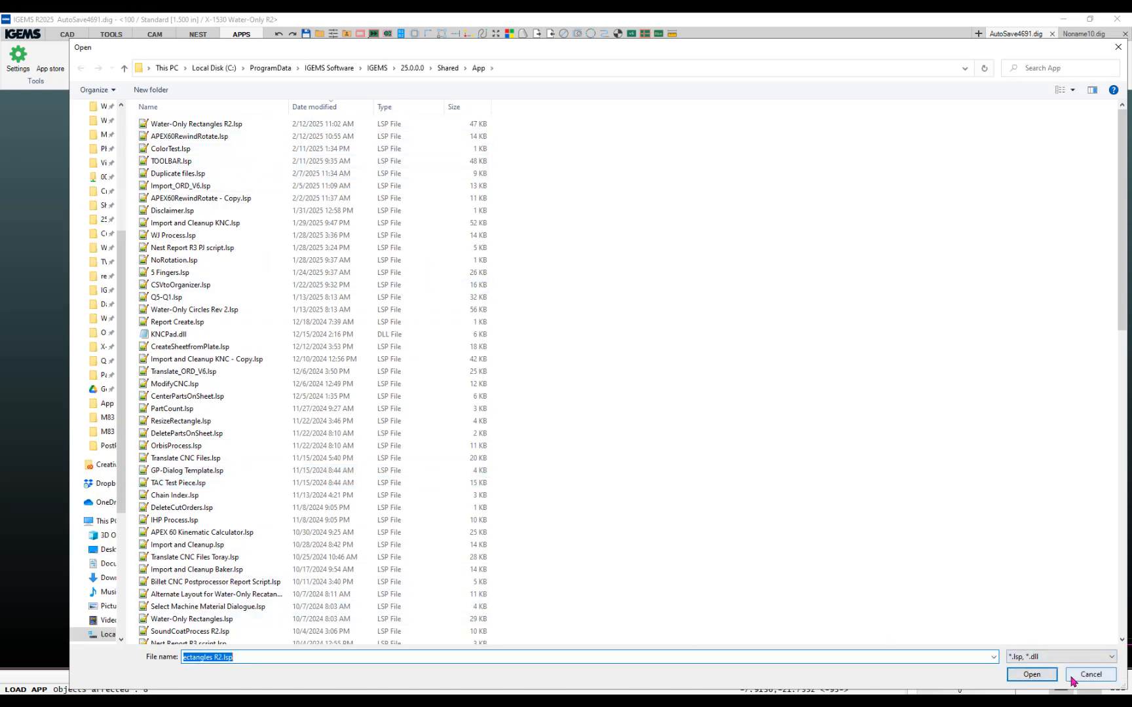
{"action": "left_click", "coordinate": [339, 264]}
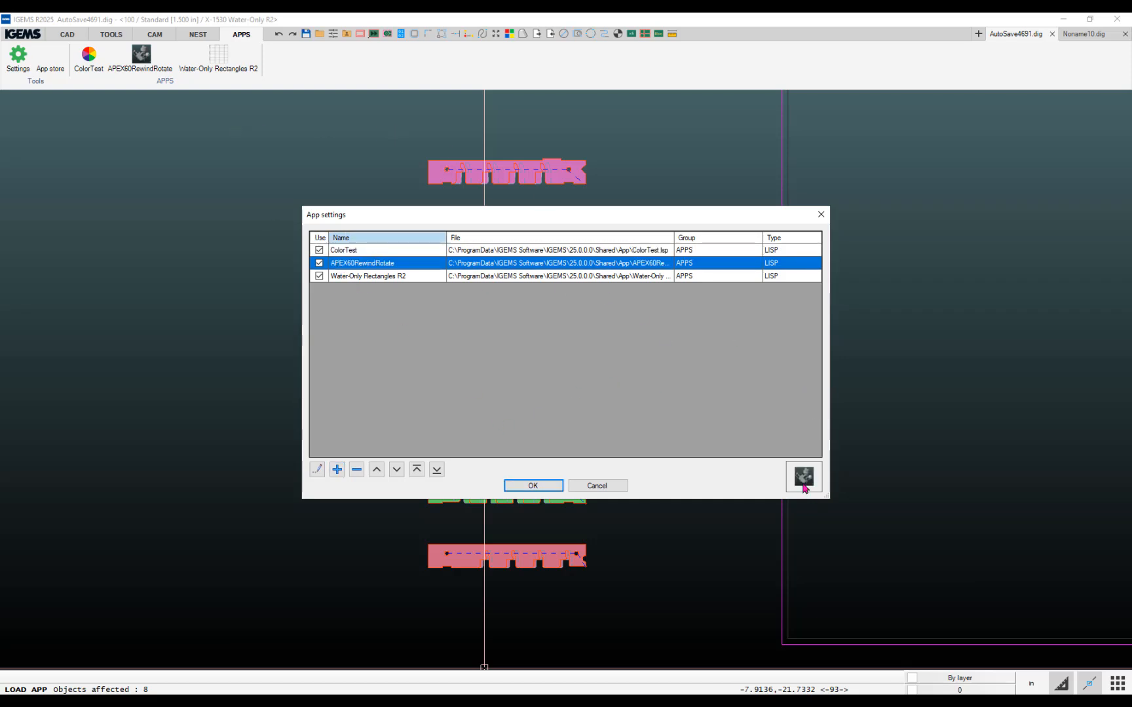
{"action": "left_click", "coordinate": [540, 485]}
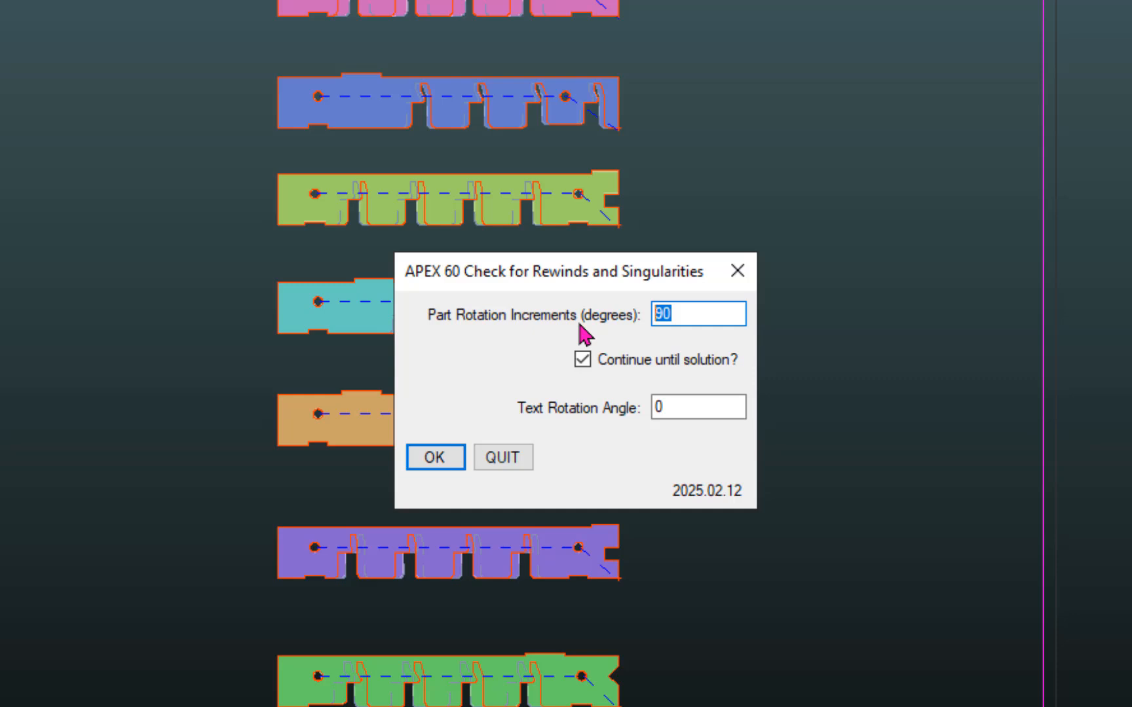
Start the APEX 60 rewind and singularity check with 90-degree part rotation increments, continuing until a solution, and text rotation angle 0.
{"action": "left_click", "coordinate": [689, 309]}
{"action": "mouse_move", "coordinate": [654, 370]}
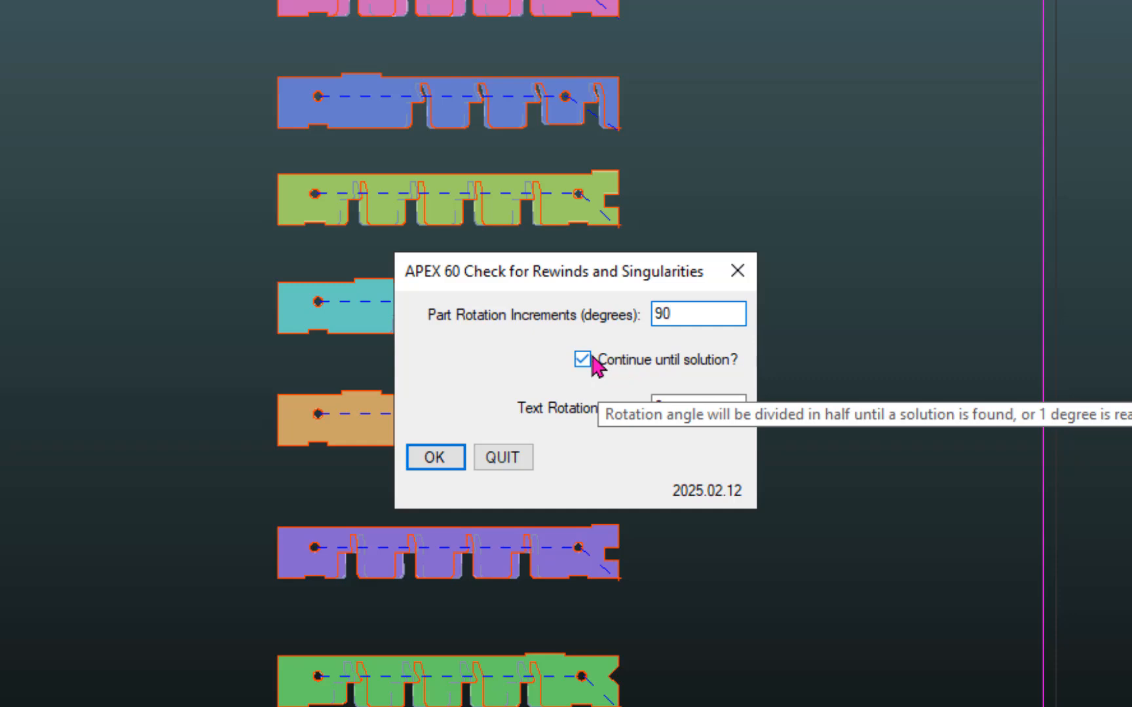
{"action": "left_click_drag", "start_coordinate": [681, 315], "coordinate": [589, 320]}
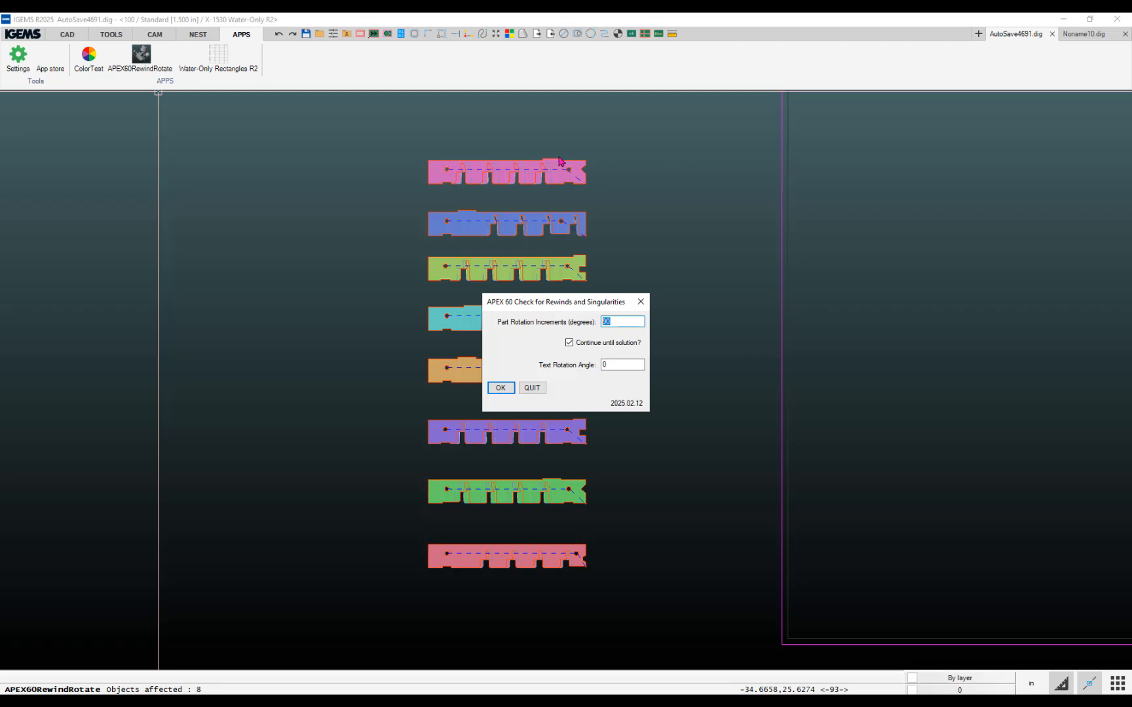
{"action": "left_click", "coordinate": [609, 364]}
{"action": "left_click", "coordinate": [500, 387]}
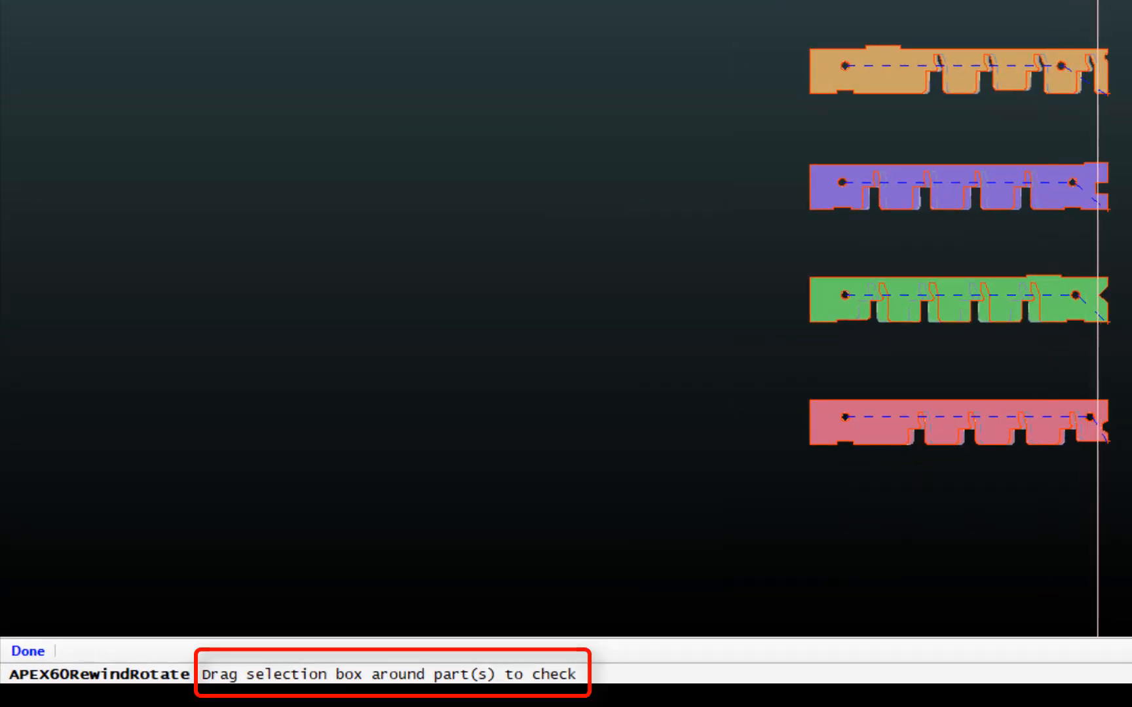
Run the check on all eight parts, accepting the 0.0050 tool diameter options and the WARDJet custom information with work offset G55 - fiberboard.
{"action": "left_click_drag", "start_coordinate": [1071, 503], "coordinate": [978, 70]}
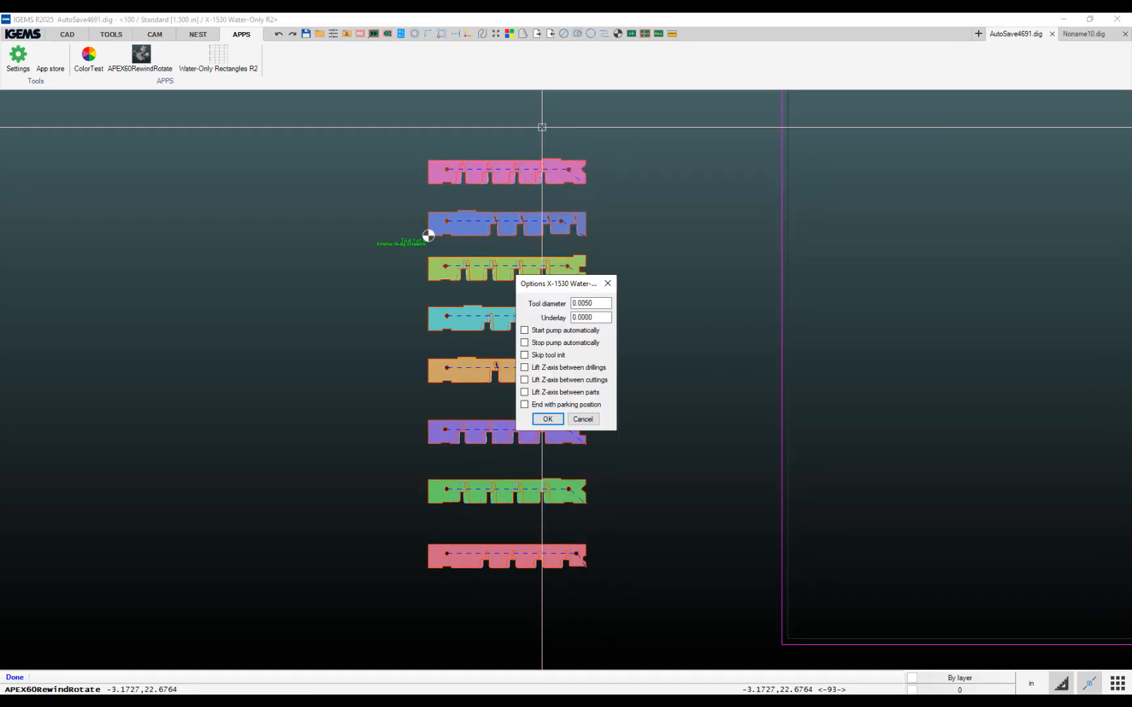
{"action": "left_click", "coordinate": [548, 420]}
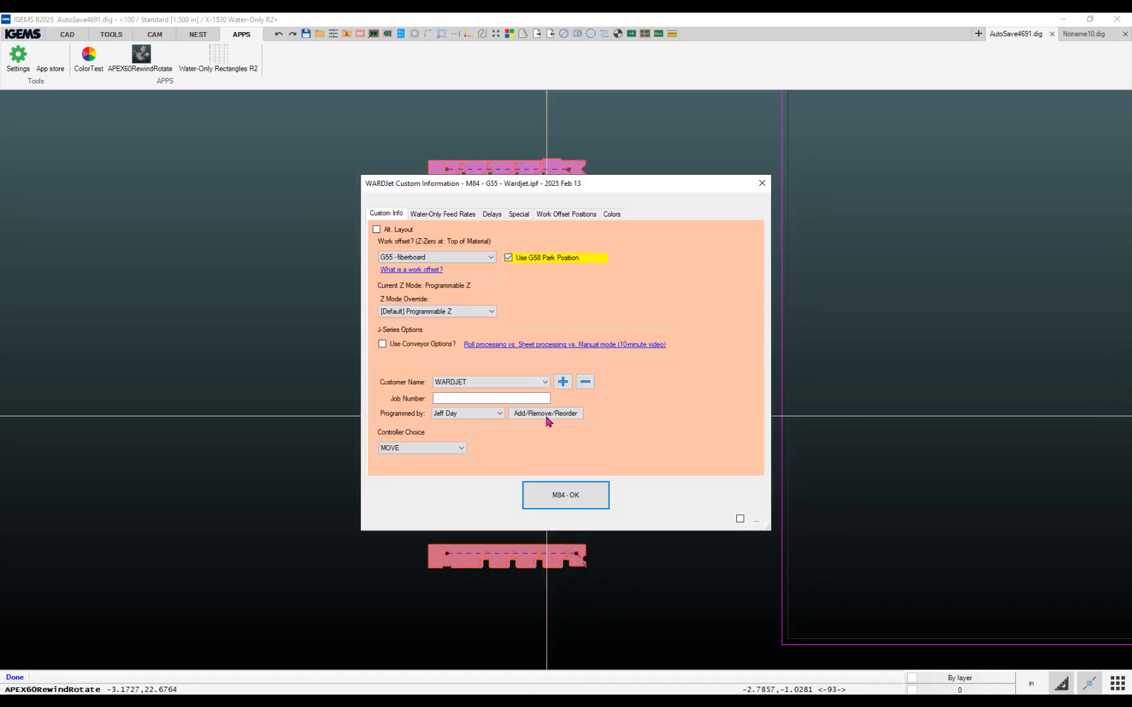
{"action": "left_click", "coordinate": [541, 496]}
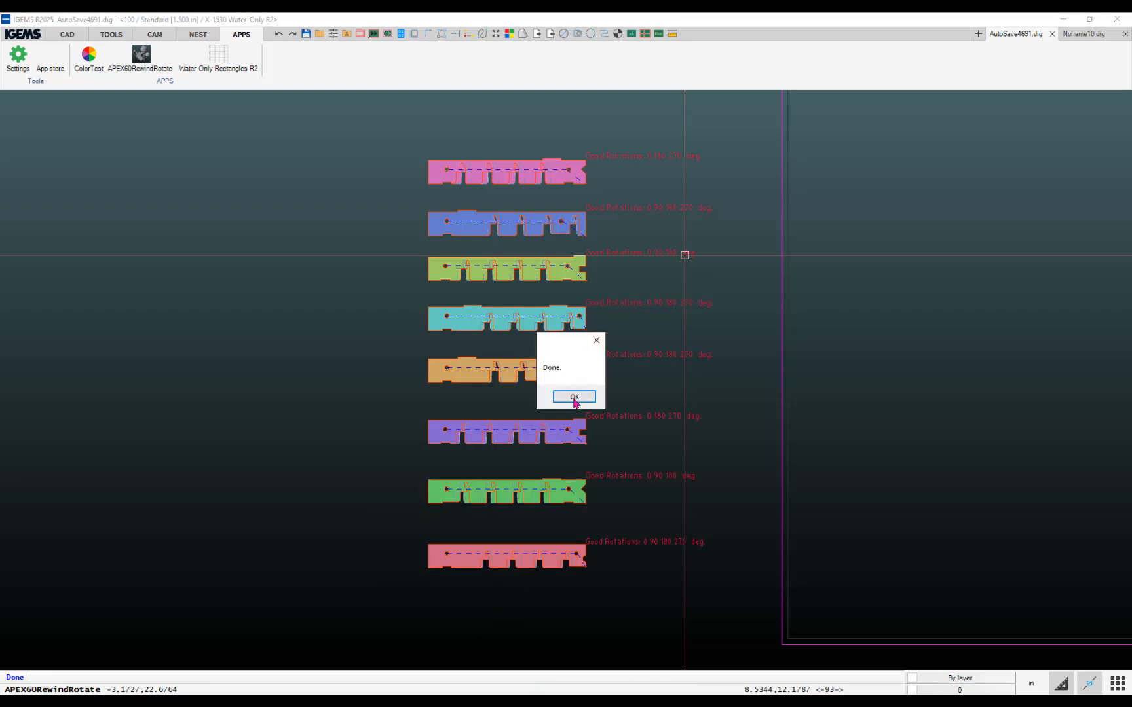
{"action": "left_click", "coordinate": [575, 398]}
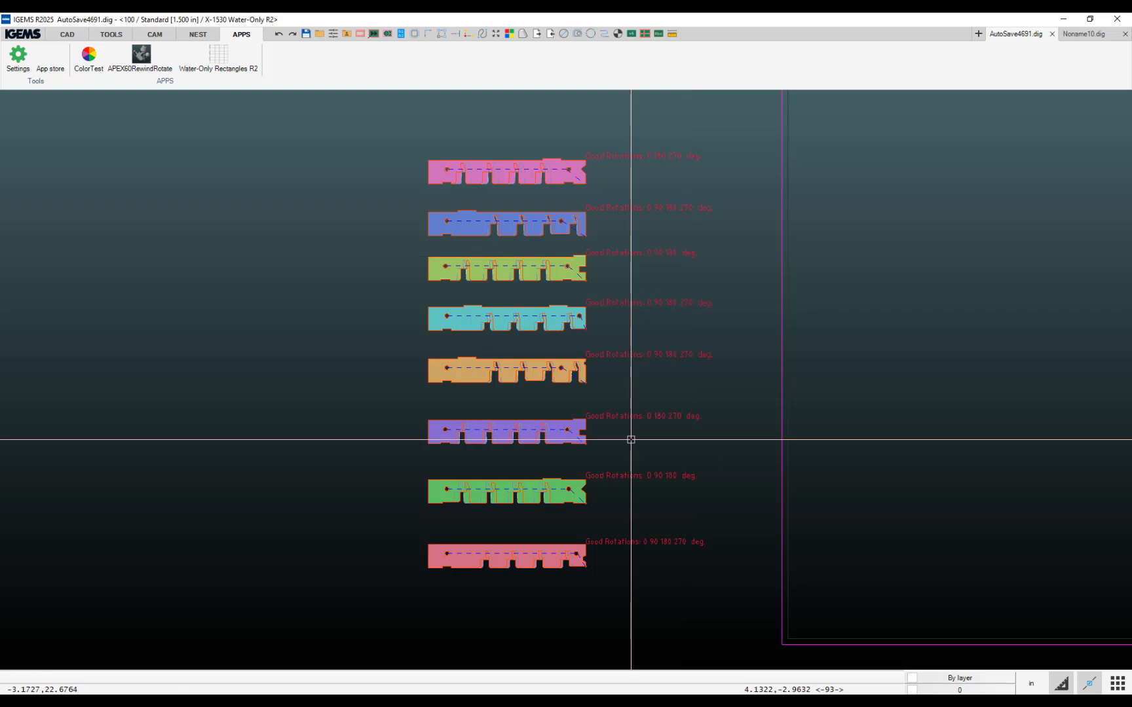
Set up an automatic nest with the eight checked parts and the large rectangular sheet.
{"action": "scroll", "coordinate": [629, 437], "scroll_direction": "up", "scroll_amount": 2}
{"action": "scroll", "coordinate": [631, 440], "scroll_direction": "down", "scroll_amount": 3}
{"action": "scroll", "coordinate": [630, 439], "scroll_direction": "down", "scroll_amount": 3}
{"action": "middle_click_drag", "start_coordinate": [629, 442], "coordinate": [330, 434]}
{"action": "left_click", "coordinate": [198, 34]}
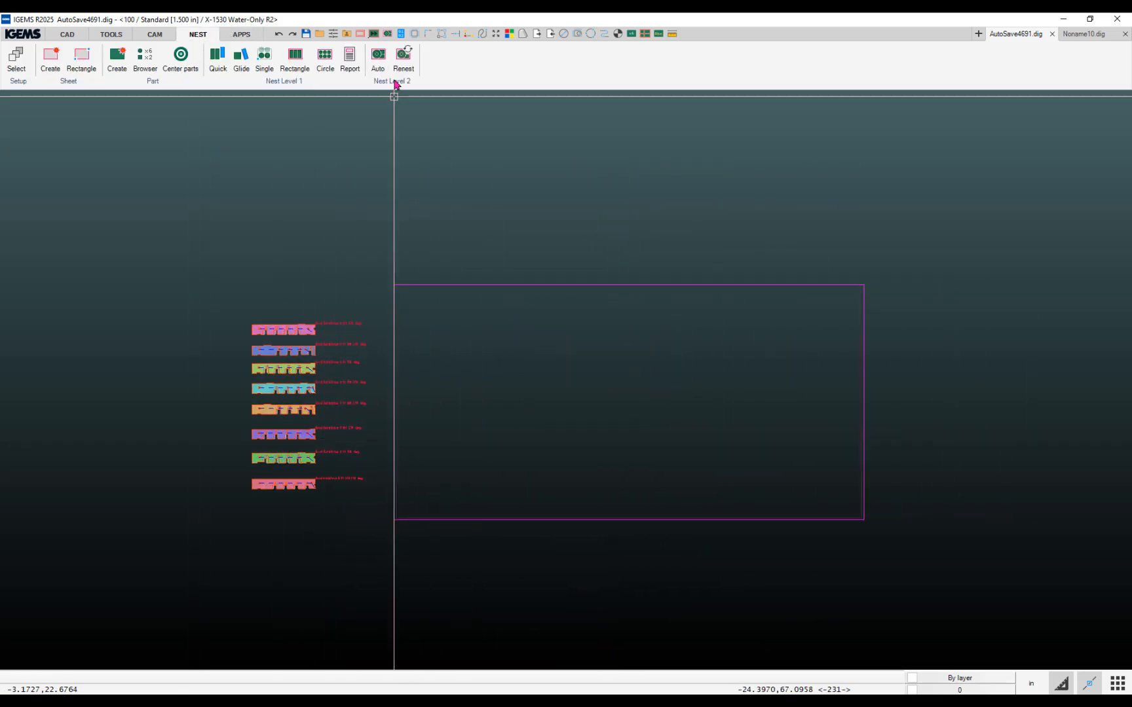
{"action": "left_click", "coordinate": [378, 56]}
{"action": "left_click_drag", "start_coordinate": [352, 267], "coordinate": [236, 568]}
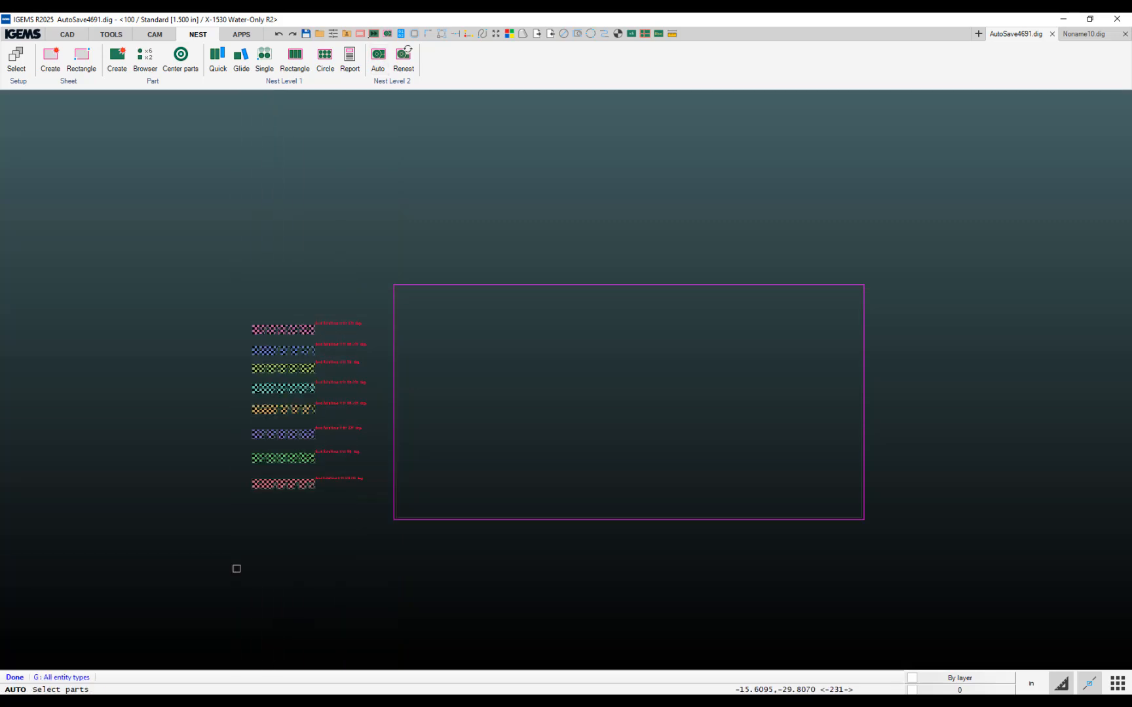
{"action": "right_click", "coordinate": [236, 569]}
{"action": "left_click_drag", "start_coordinate": [514, 486], "coordinate": [438, 566]}
{"action": "right_click", "coordinate": [438, 565]}
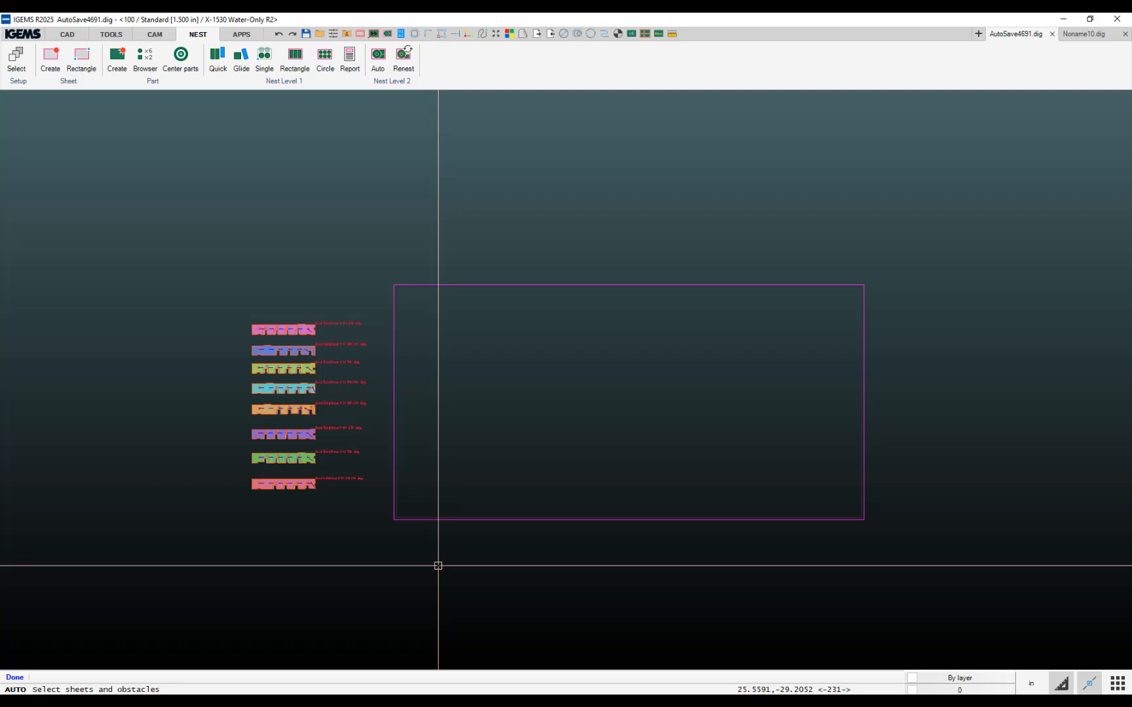
Examine the allowed rotations of several parts in the auto nest list, including D1066170R05-A, -B, -D and D1069752R01-A.
{"action": "left_click_drag", "start_coordinate": [296, 69], "coordinate": [698, 214]}
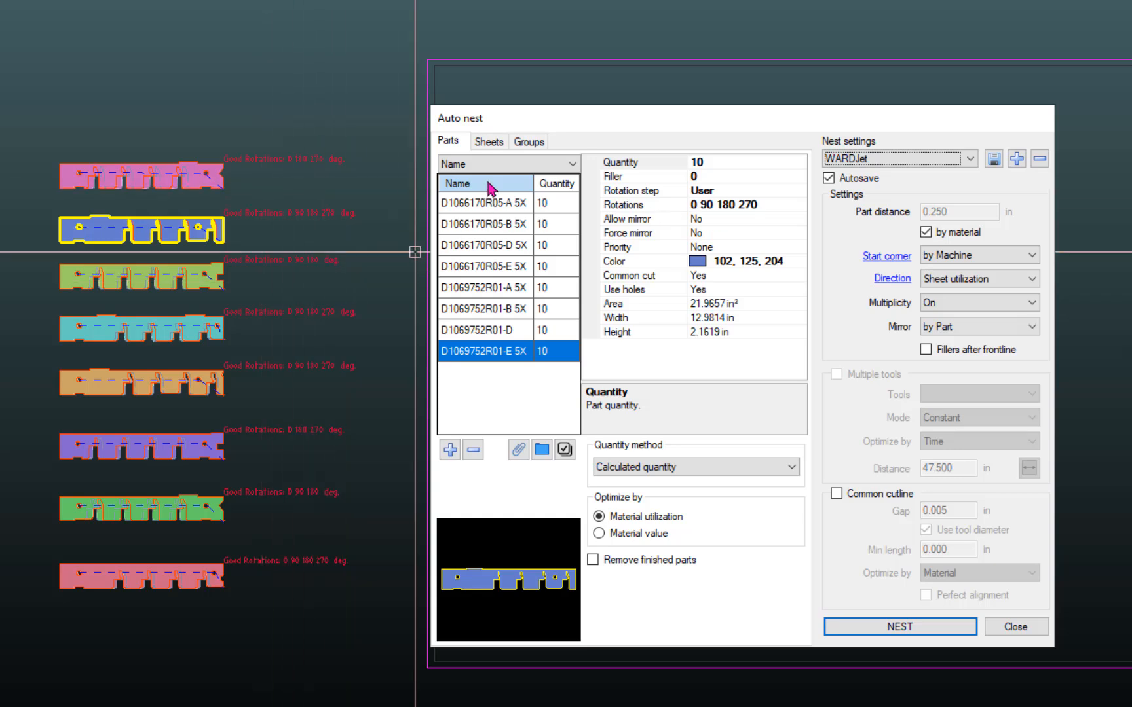
{"action": "left_click", "coordinate": [486, 204]}
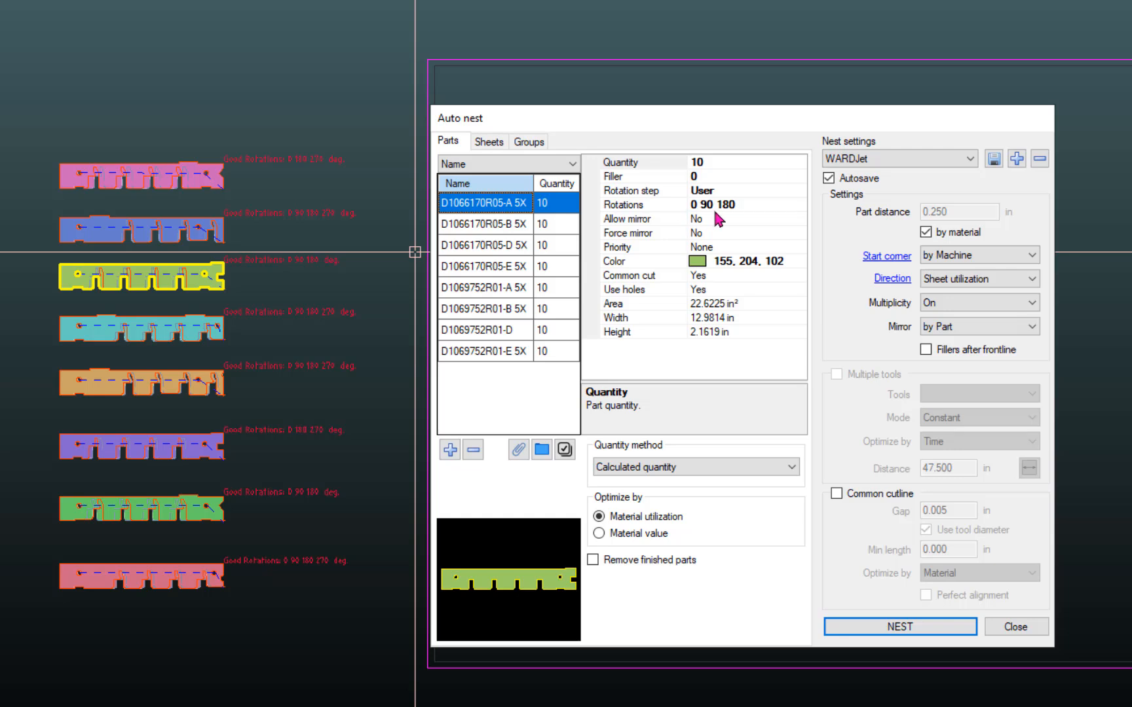
{"action": "left_click", "coordinate": [476, 226]}
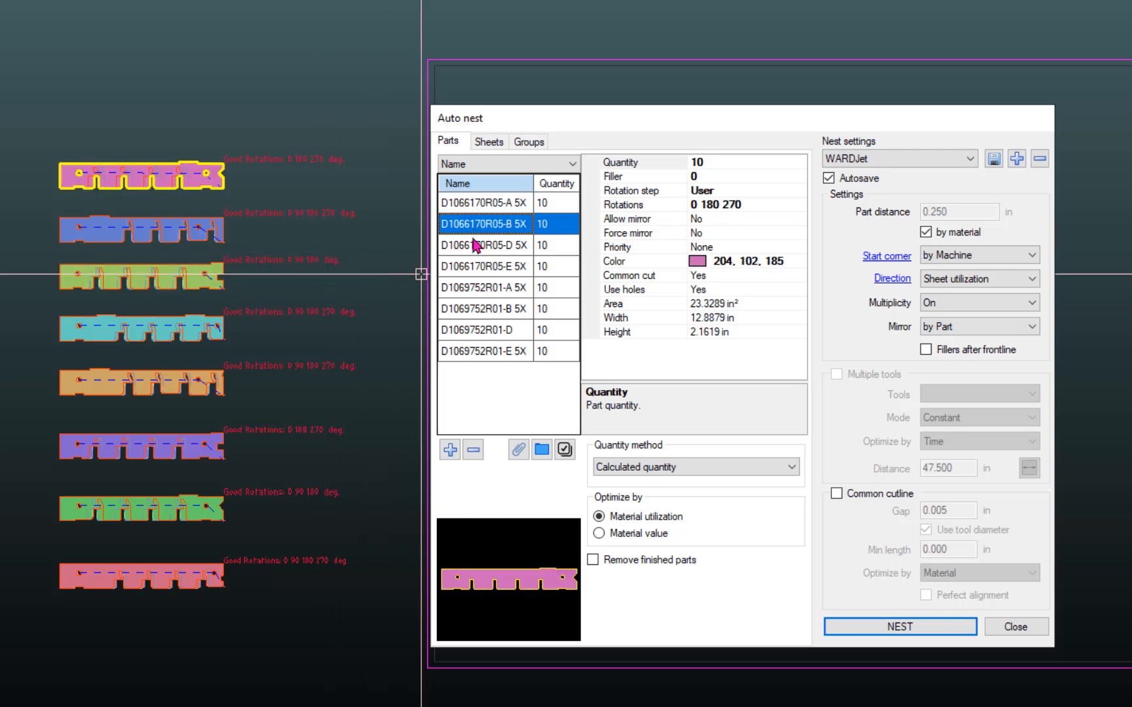
{"action": "left_click", "coordinate": [473, 244]}
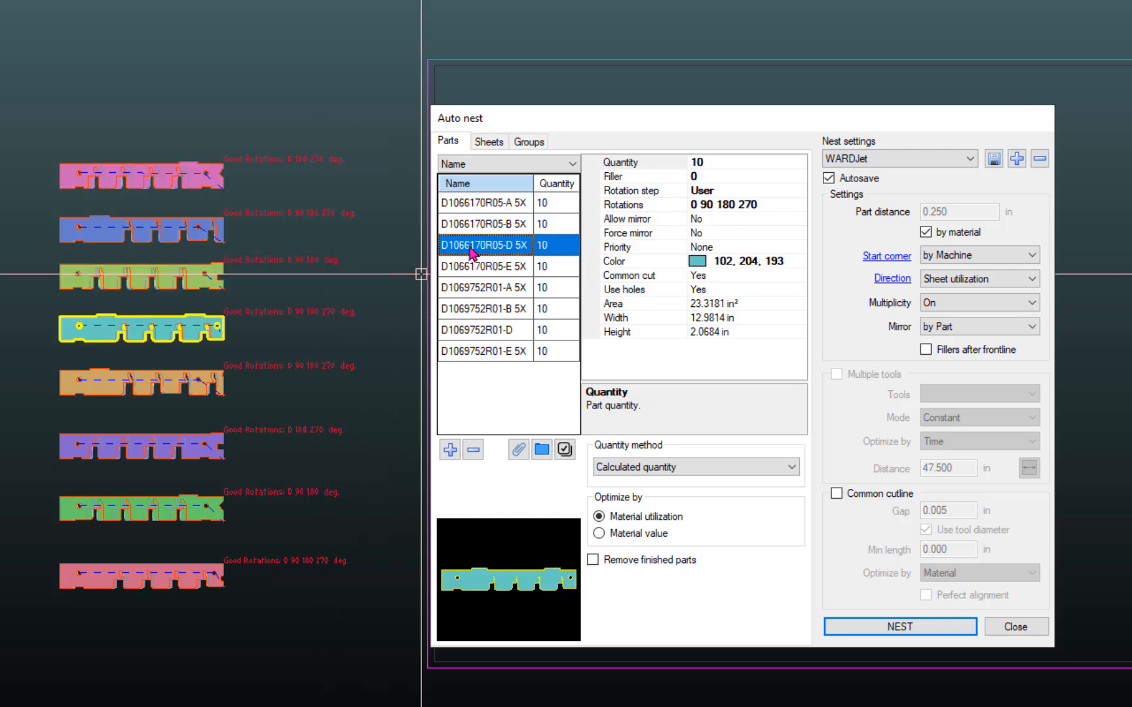
{"action": "left_click", "coordinate": [469, 295]}
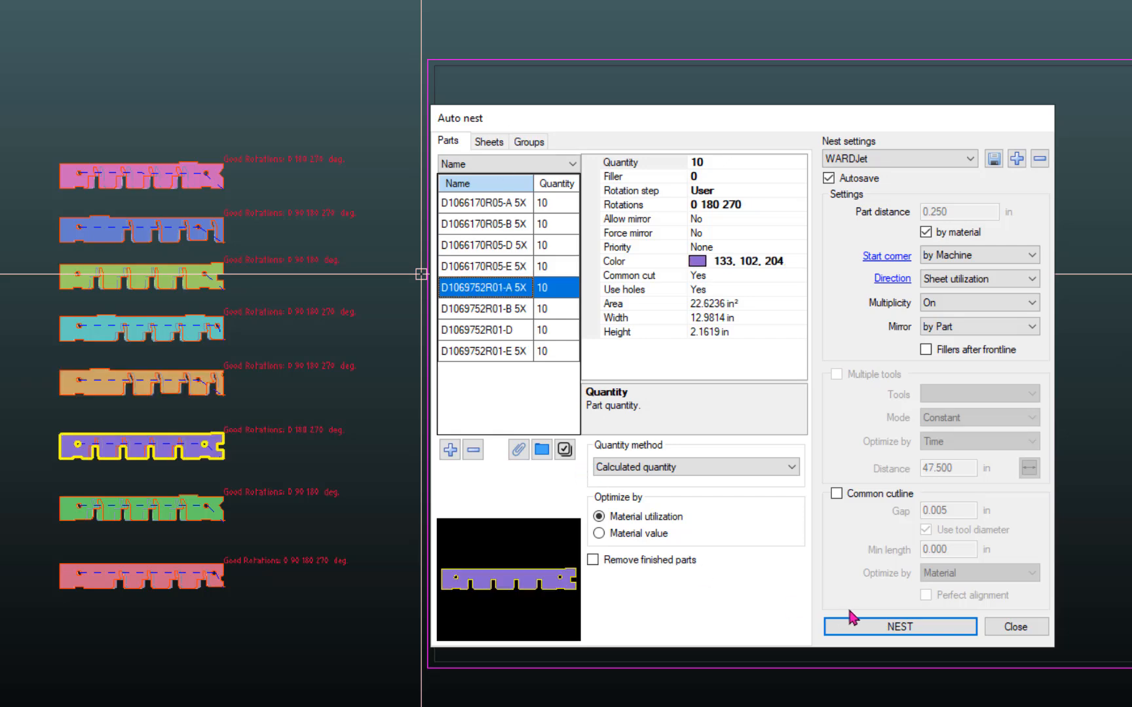
Run the automatic nest, stop it after a few results and accept the layout on the sheet.
{"action": "left_click", "coordinate": [857, 621]}
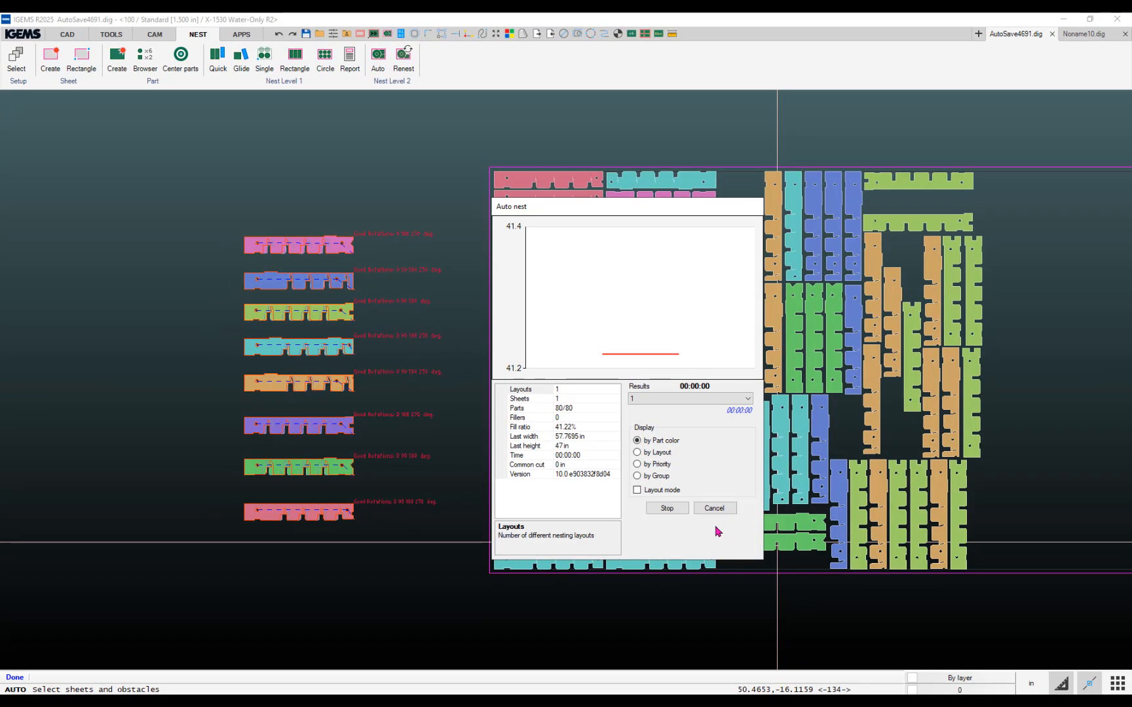
{"action": "left_click_drag", "start_coordinate": [654, 209], "coordinate": [338, 204]}
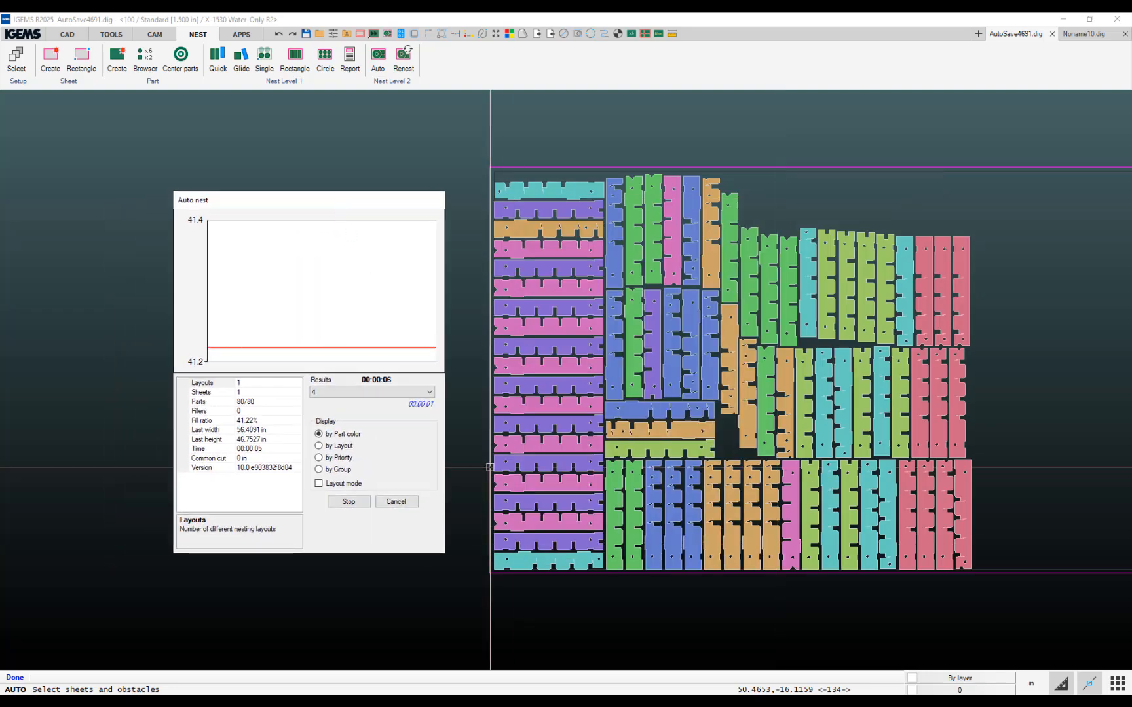
{"action": "left_click", "coordinate": [359, 503]}
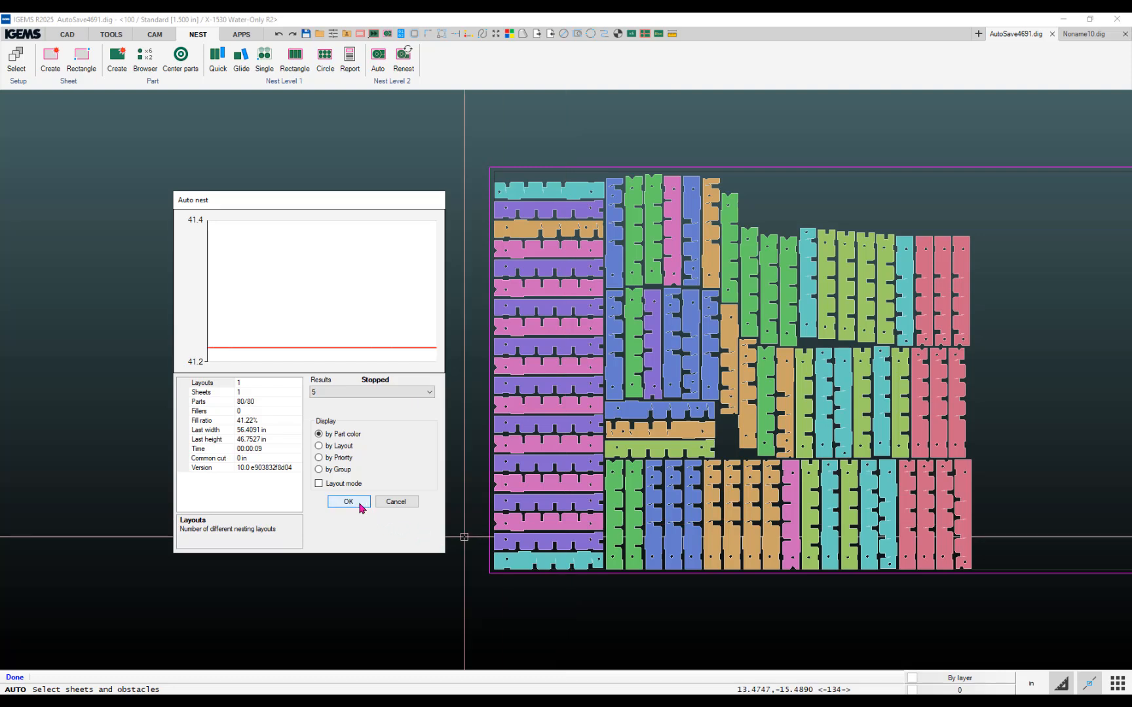
{"action": "left_click", "coordinate": [361, 504]}
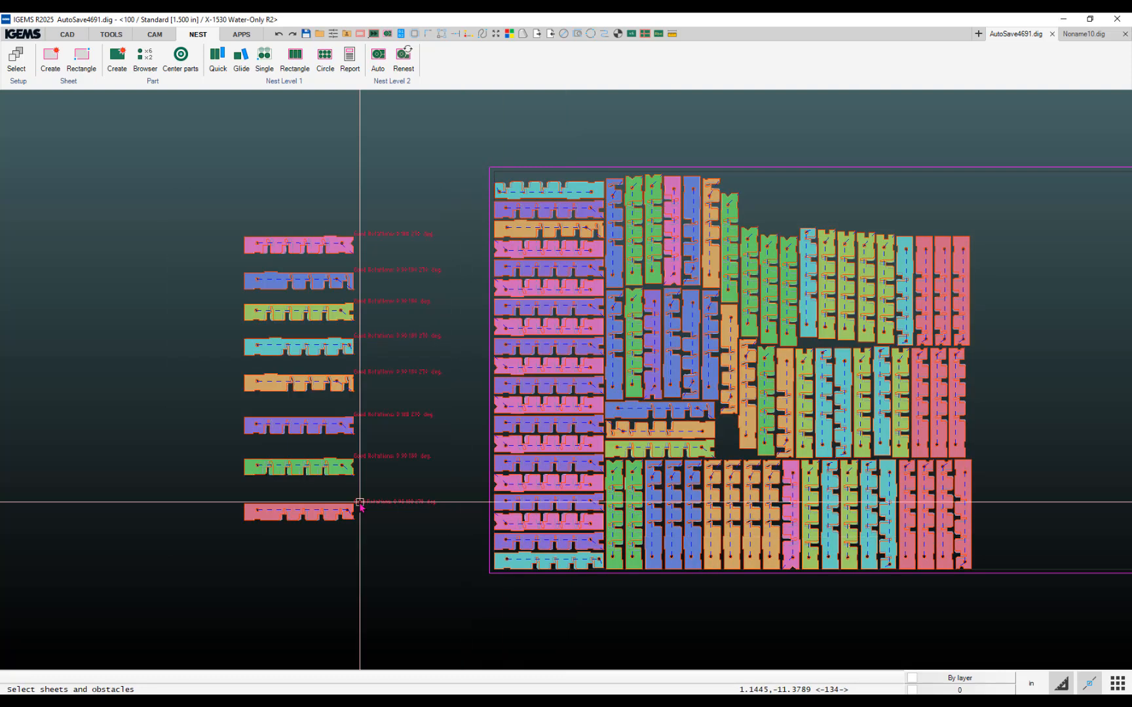
Set the cutting order for all nested parts on the sheet with the Closest sorting.
{"action": "left_click", "coordinate": [161, 38]}
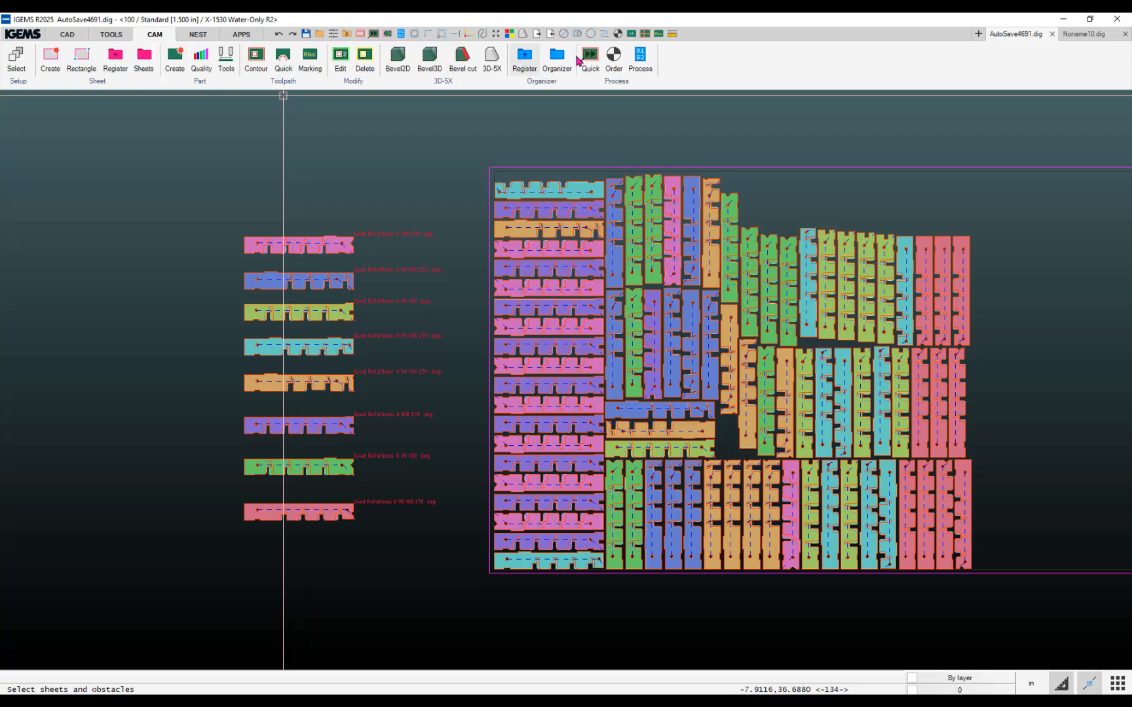
{"action": "left_click", "coordinate": [613, 56]}
{"action": "left_click_drag", "start_coordinate": [479, 146], "coordinate": [1027, 608]}
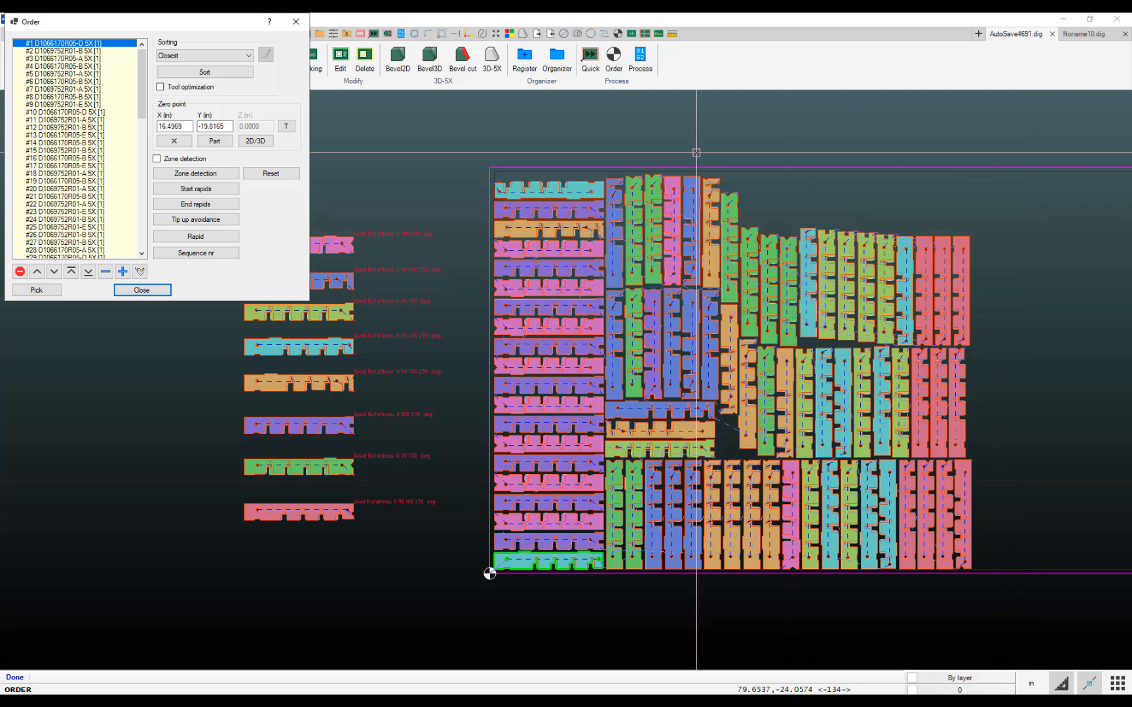
Process the ordered nest as a 2D simulation, accepting work offset G55 - fiberboard, and place it using the sheet's zero point.
{"action": "left_click", "coordinate": [640, 57]}
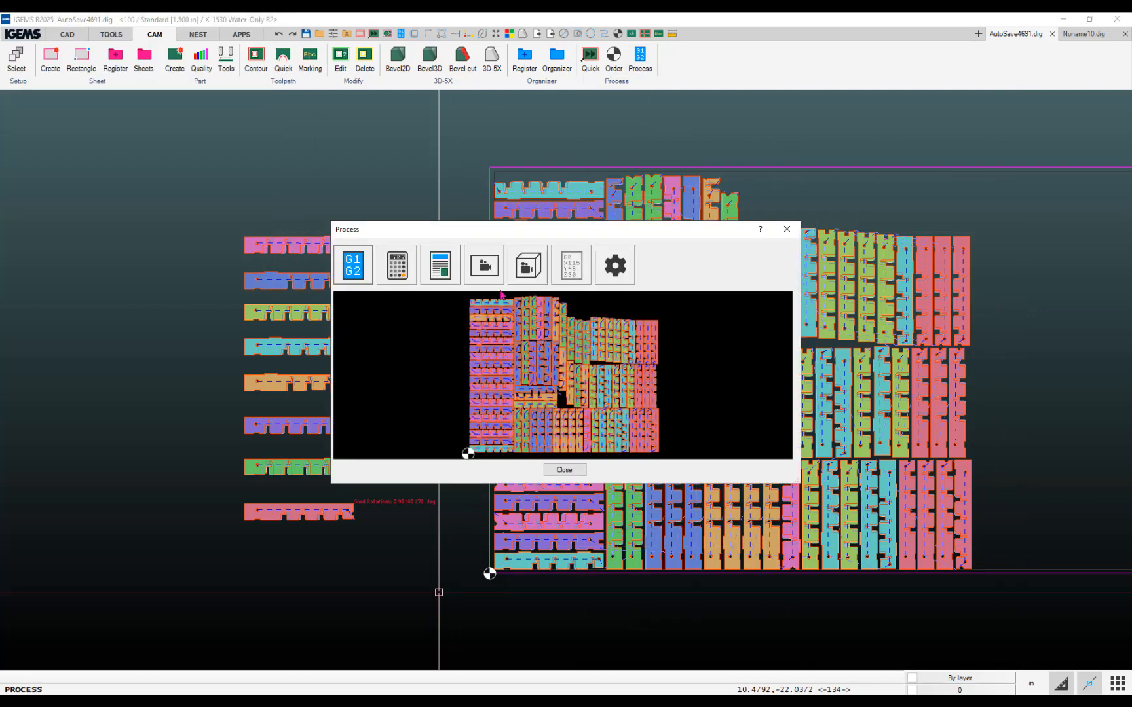
{"action": "left_click", "coordinate": [489, 271]}
{"action": "left_click", "coordinate": [548, 419]}
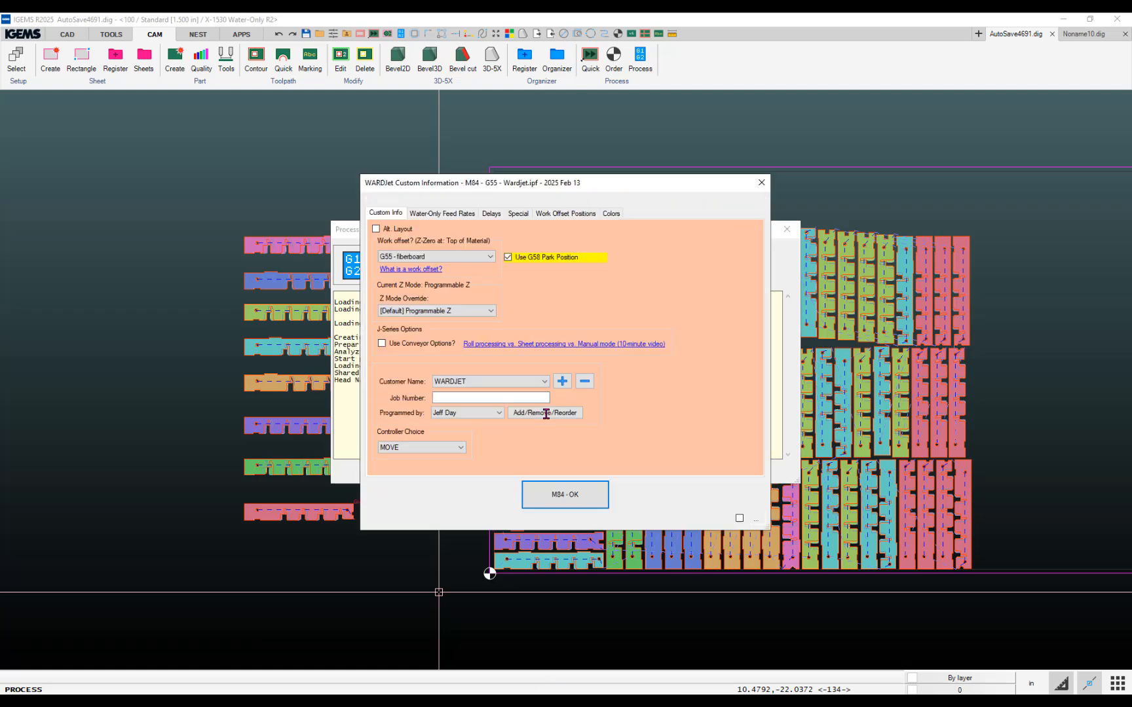
{"action": "left_click", "coordinate": [561, 490]}
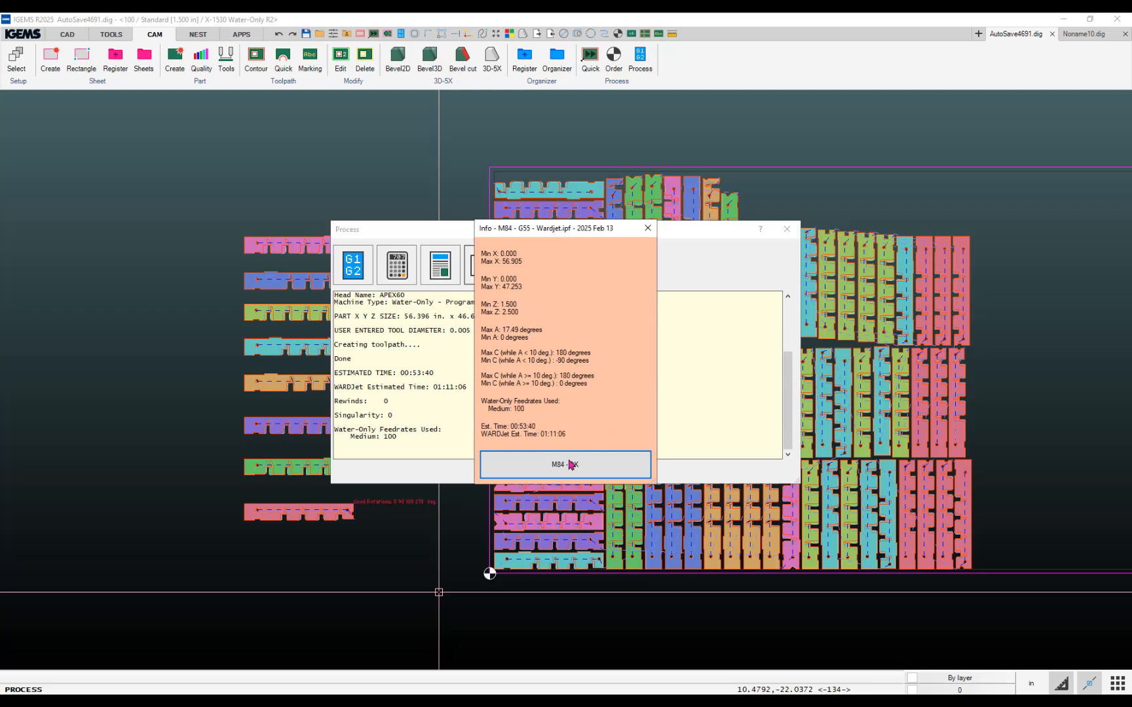
{"action": "left_click", "coordinate": [573, 463]}
{"action": "left_click", "coordinate": [490, 573]}
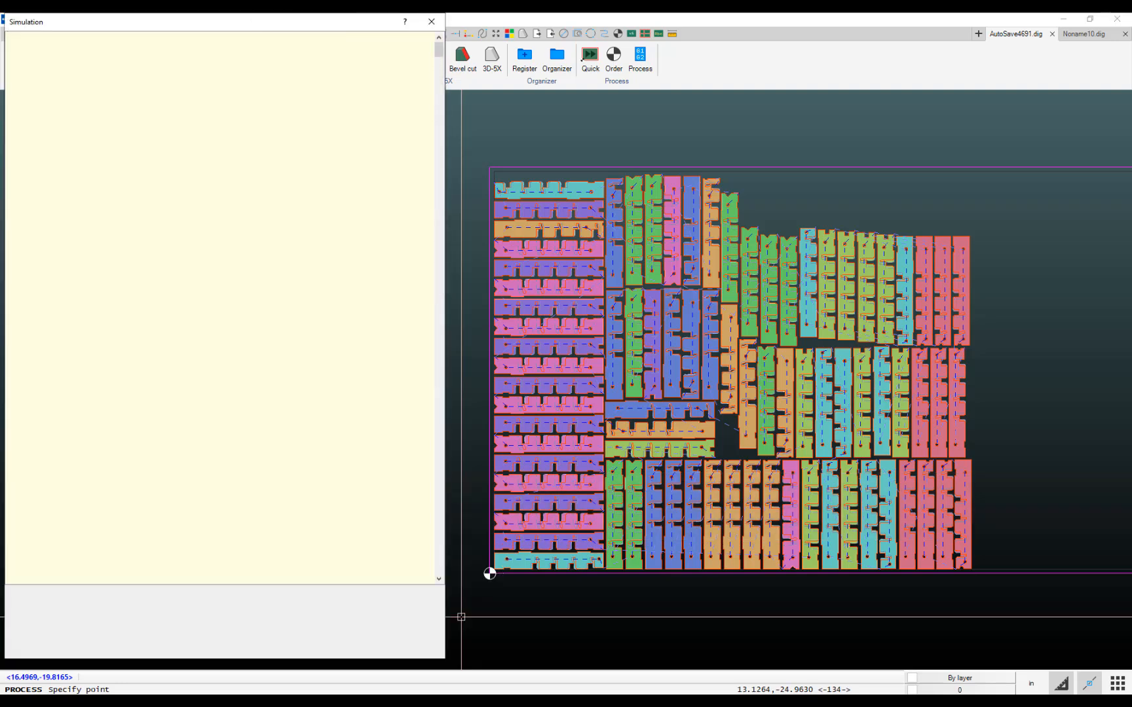
{"action": "left_click", "coordinate": [461, 617]}
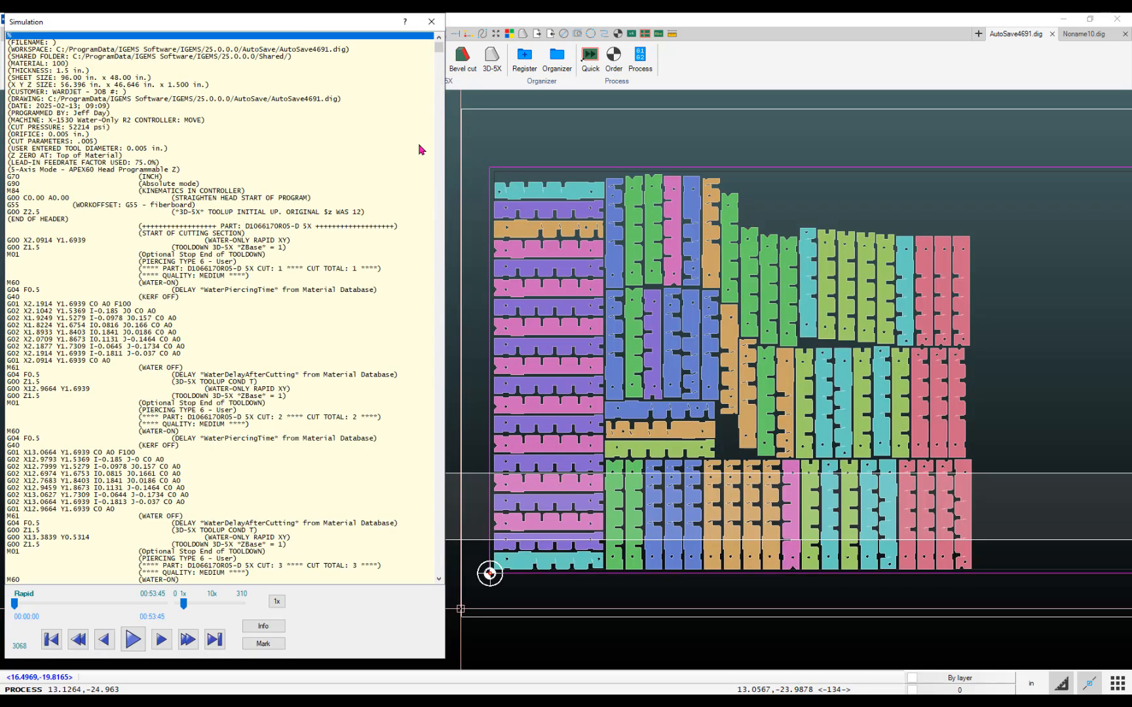
Examine the rewind and singularity lines at the end of the simulated program, and close the simulation and process windows.
{"action": "left_click_drag", "start_coordinate": [438, 49], "coordinate": [436, 573]}
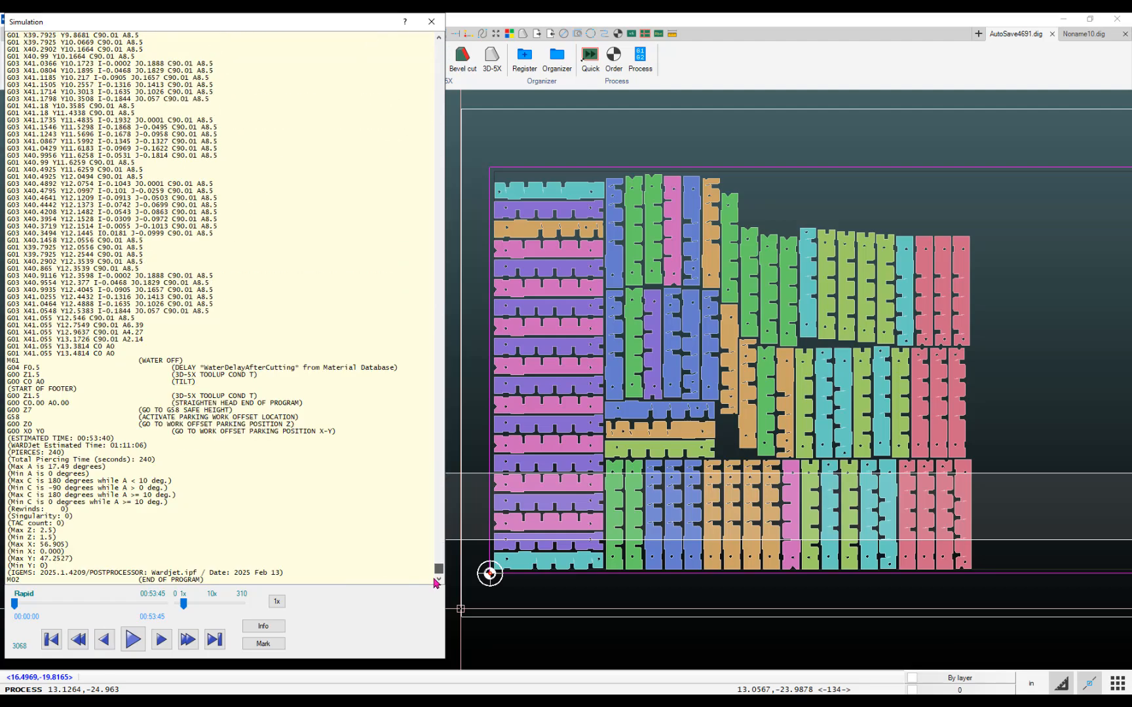
{"action": "left_click", "coordinate": [49, 512]}
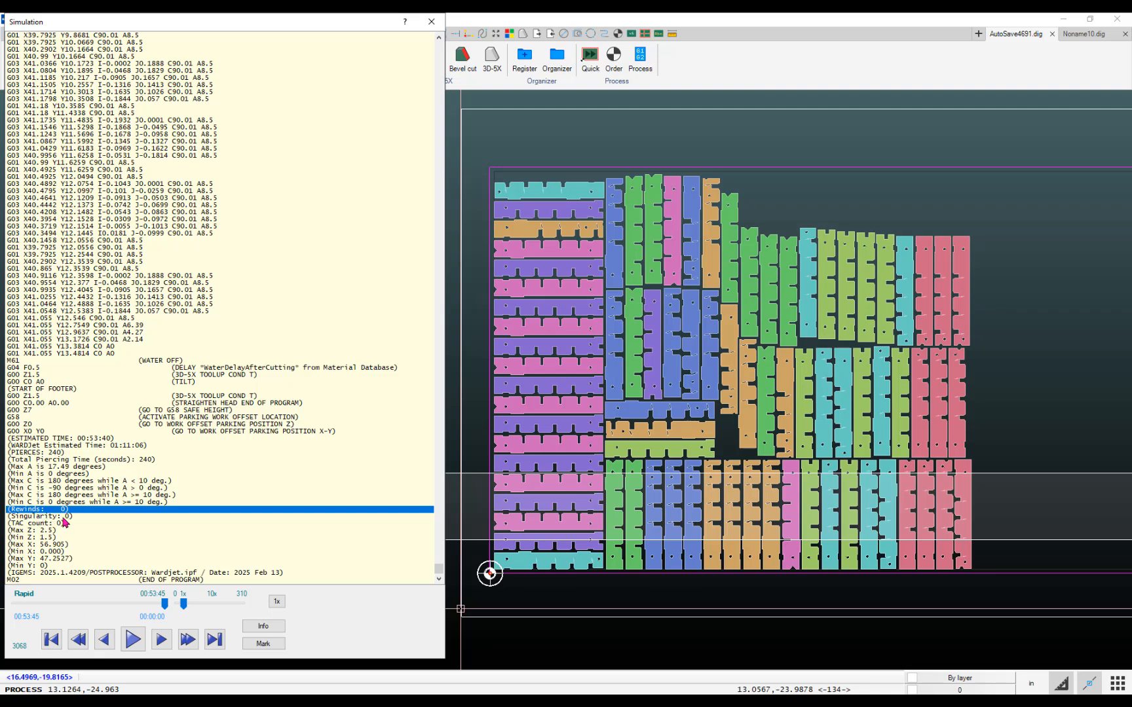
{"action": "left_click", "coordinate": [431, 22]}
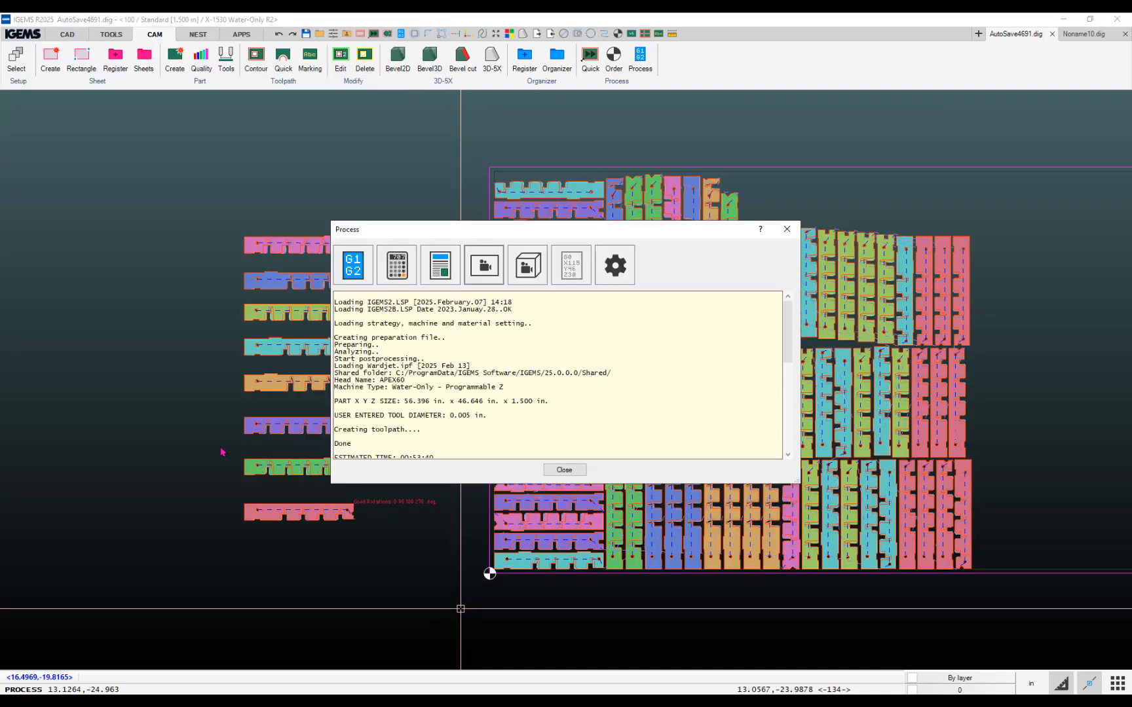
{"action": "left_click", "coordinate": [562, 469]}
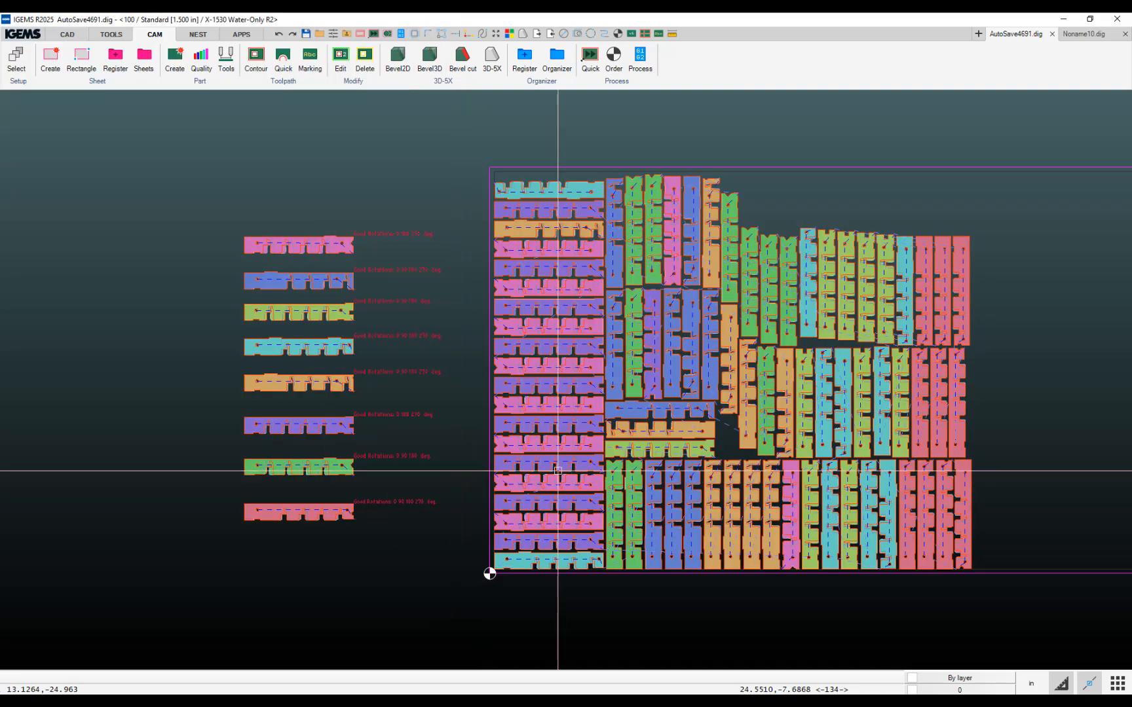